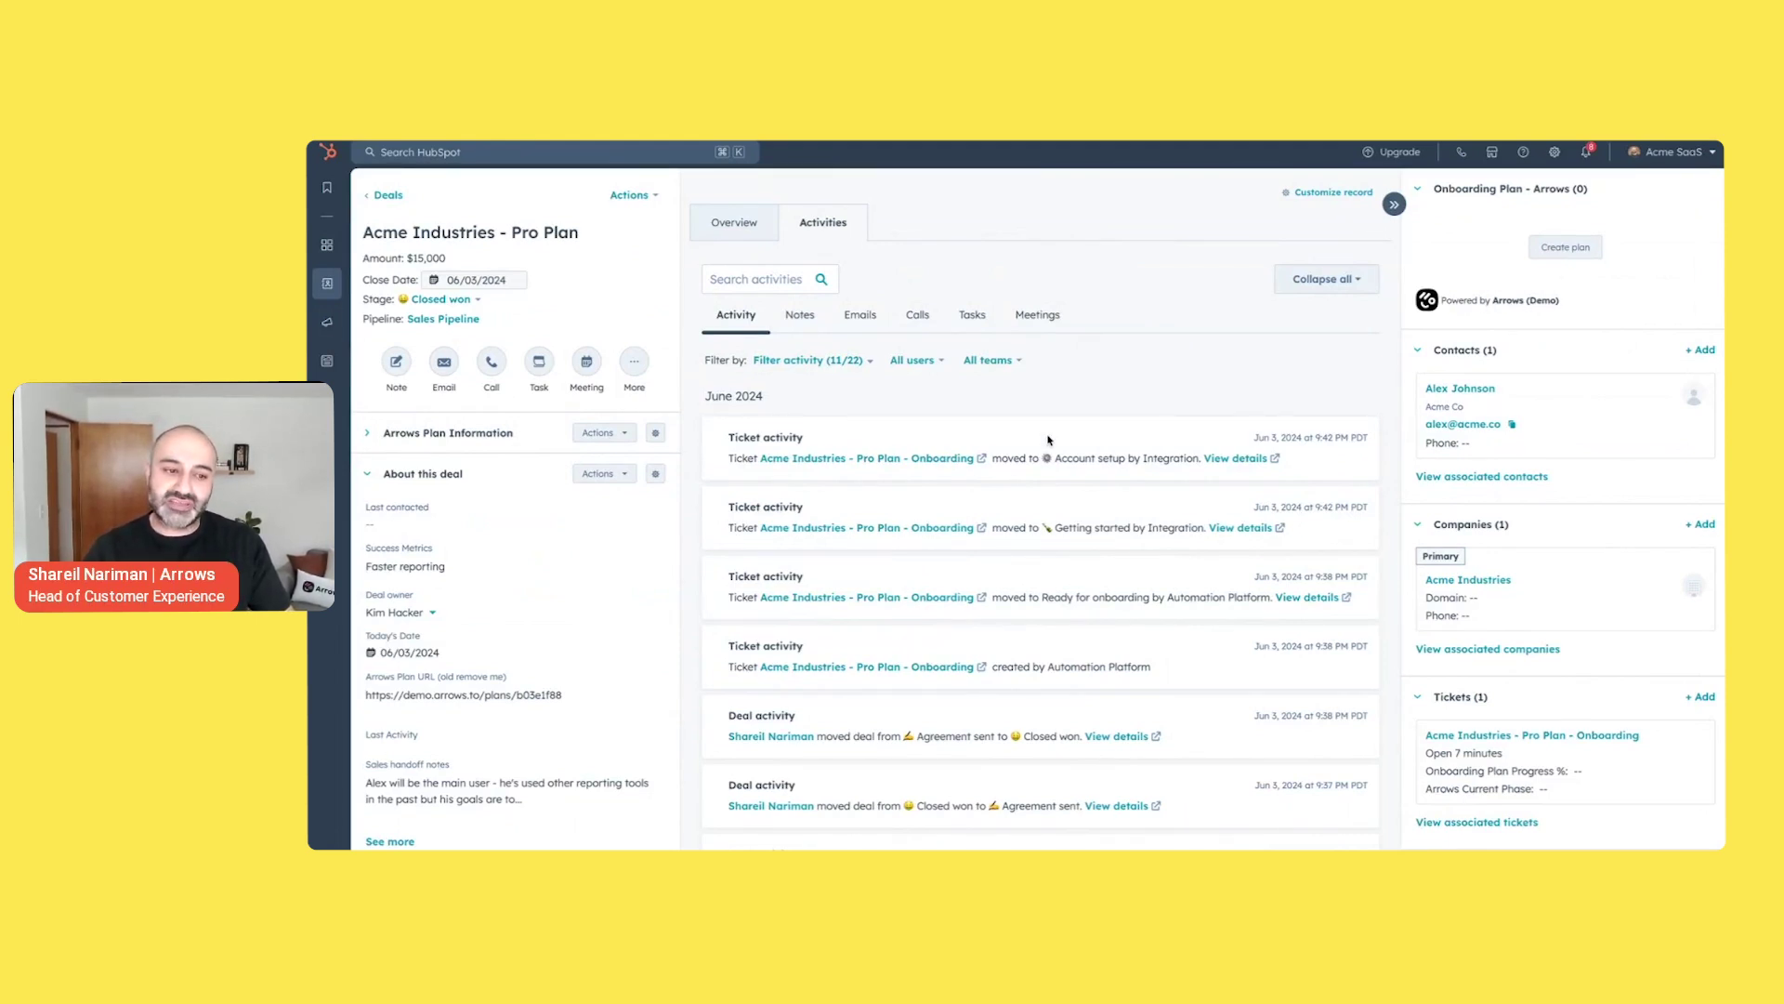
# - Scroll through the Acme Industries - Pro Plan deal's About this deal properties and ticket activity
pyautogui.scroll(-1, 535, 734)
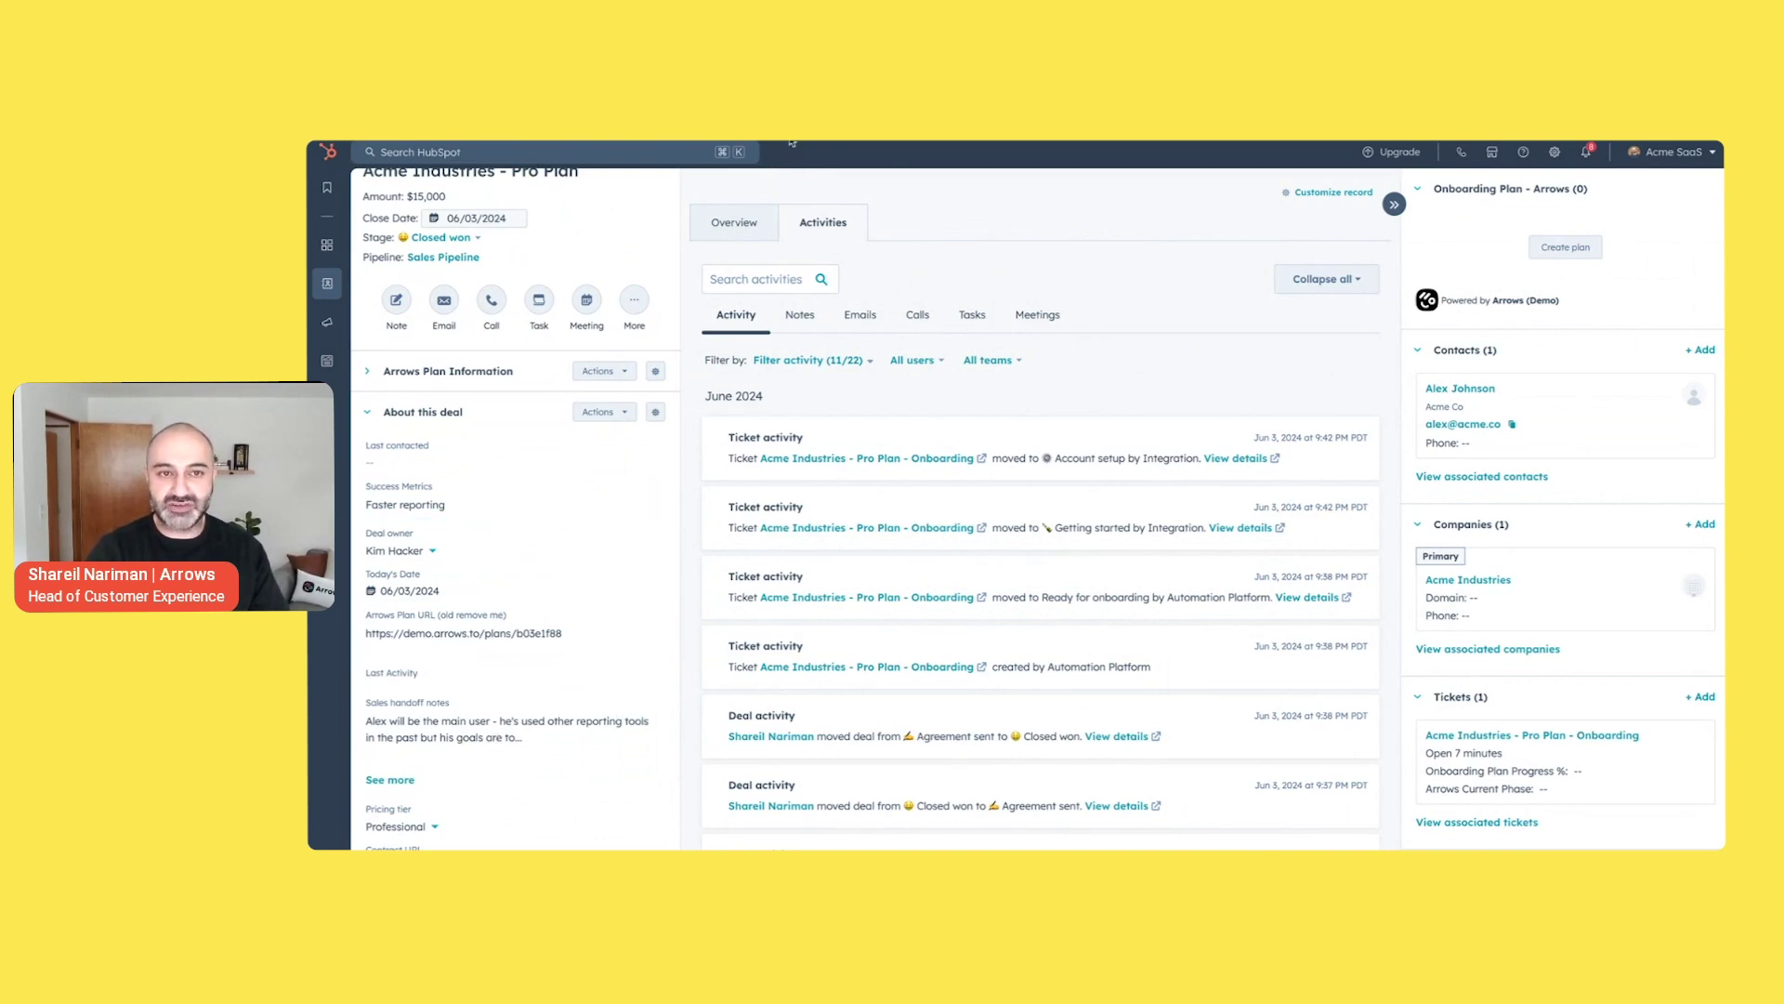
pyautogui.scroll(-1, 557, 725)
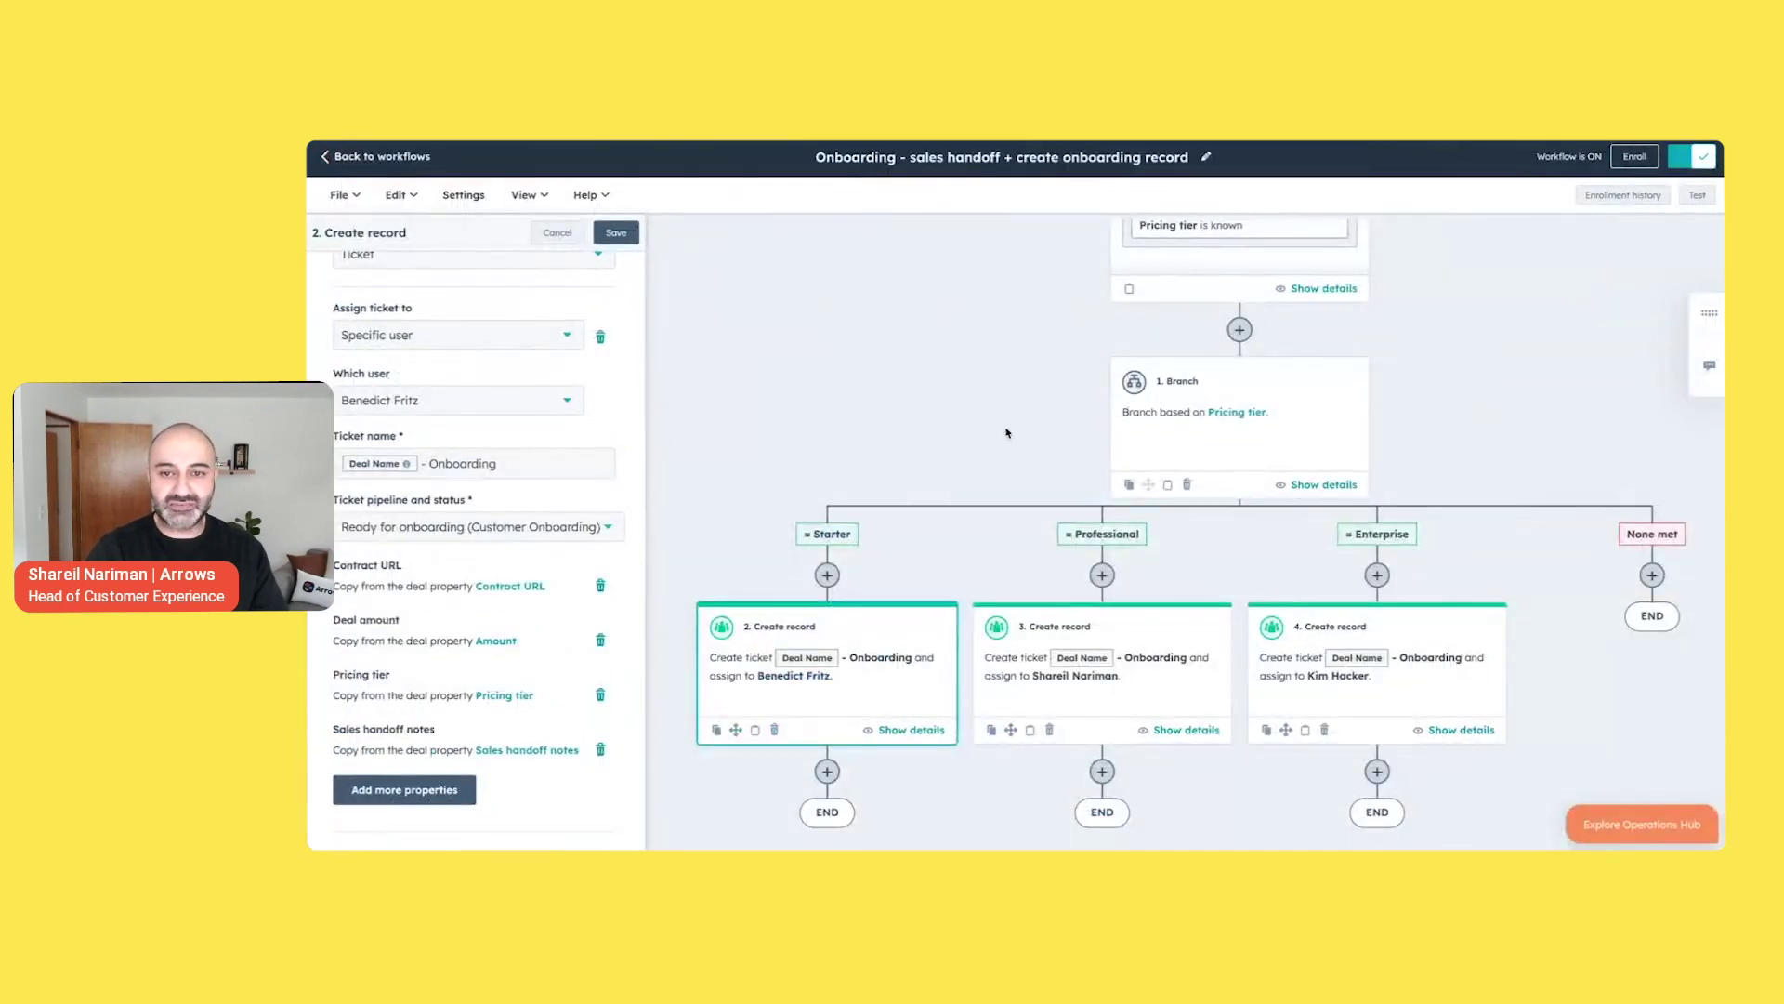
# - Scroll the sales handoff workflow to review its enrollment trigger and Pricing tier branches
pyautogui.scroll(3, 990, 437)
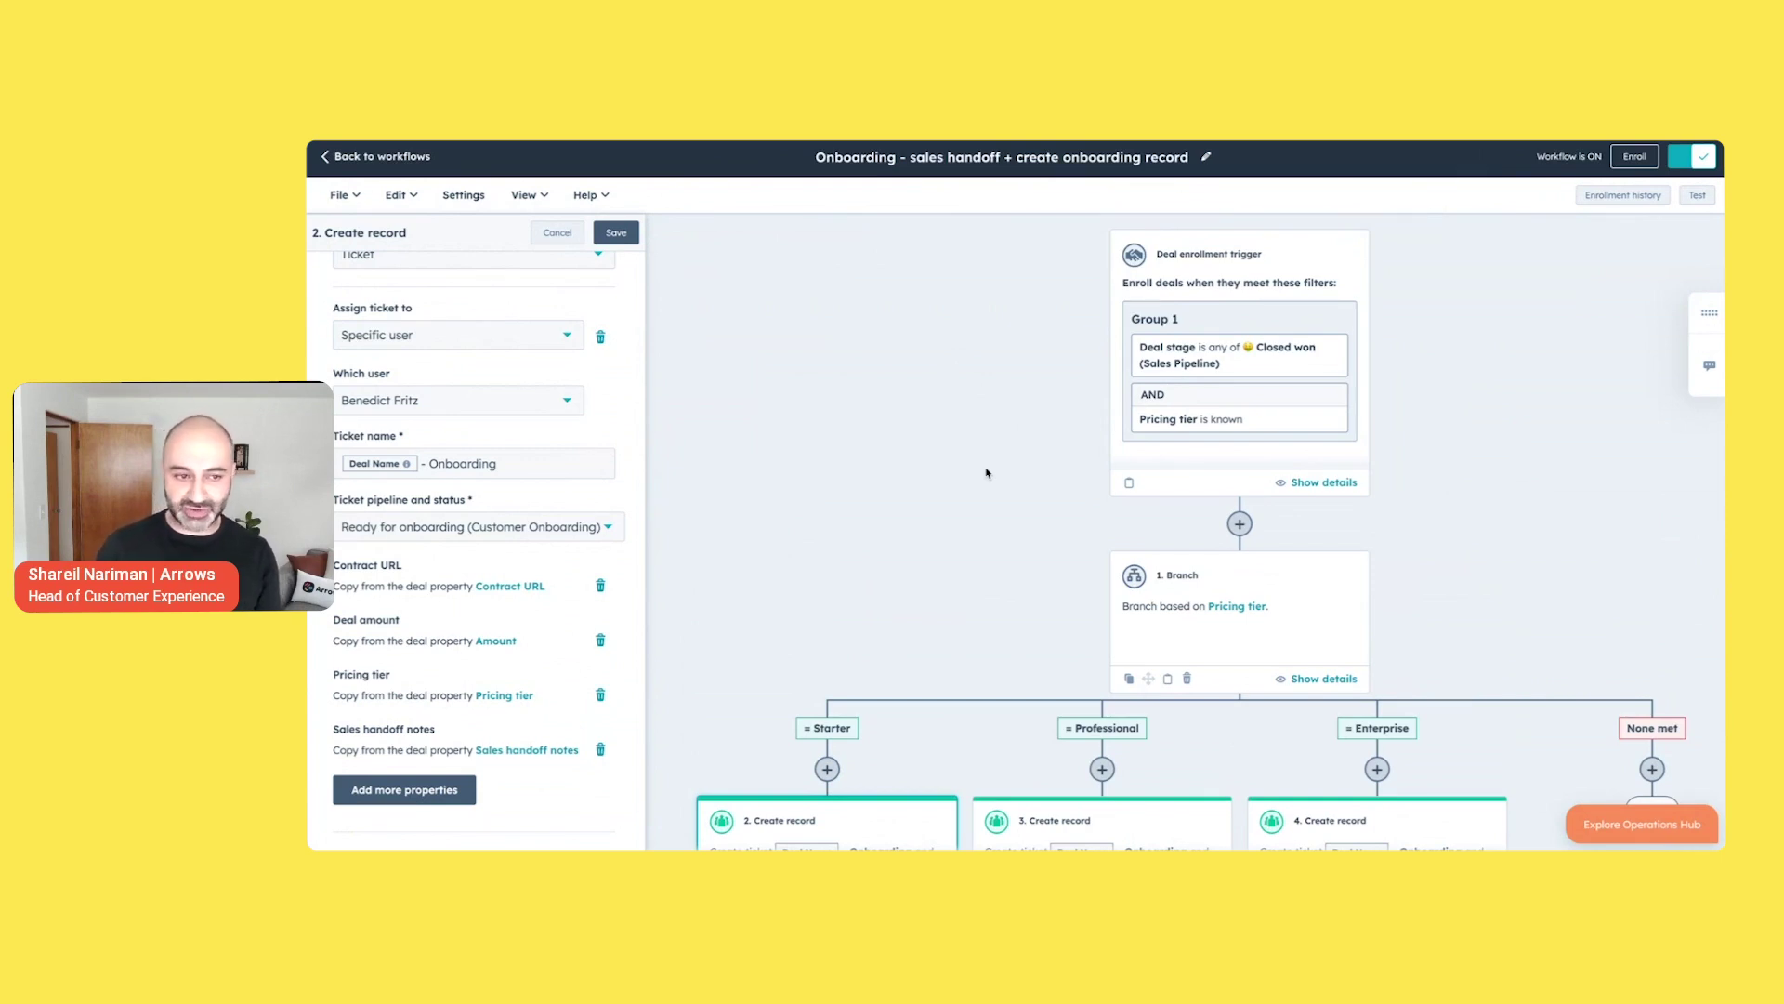
pyautogui.scroll(-1, 1258, 323)
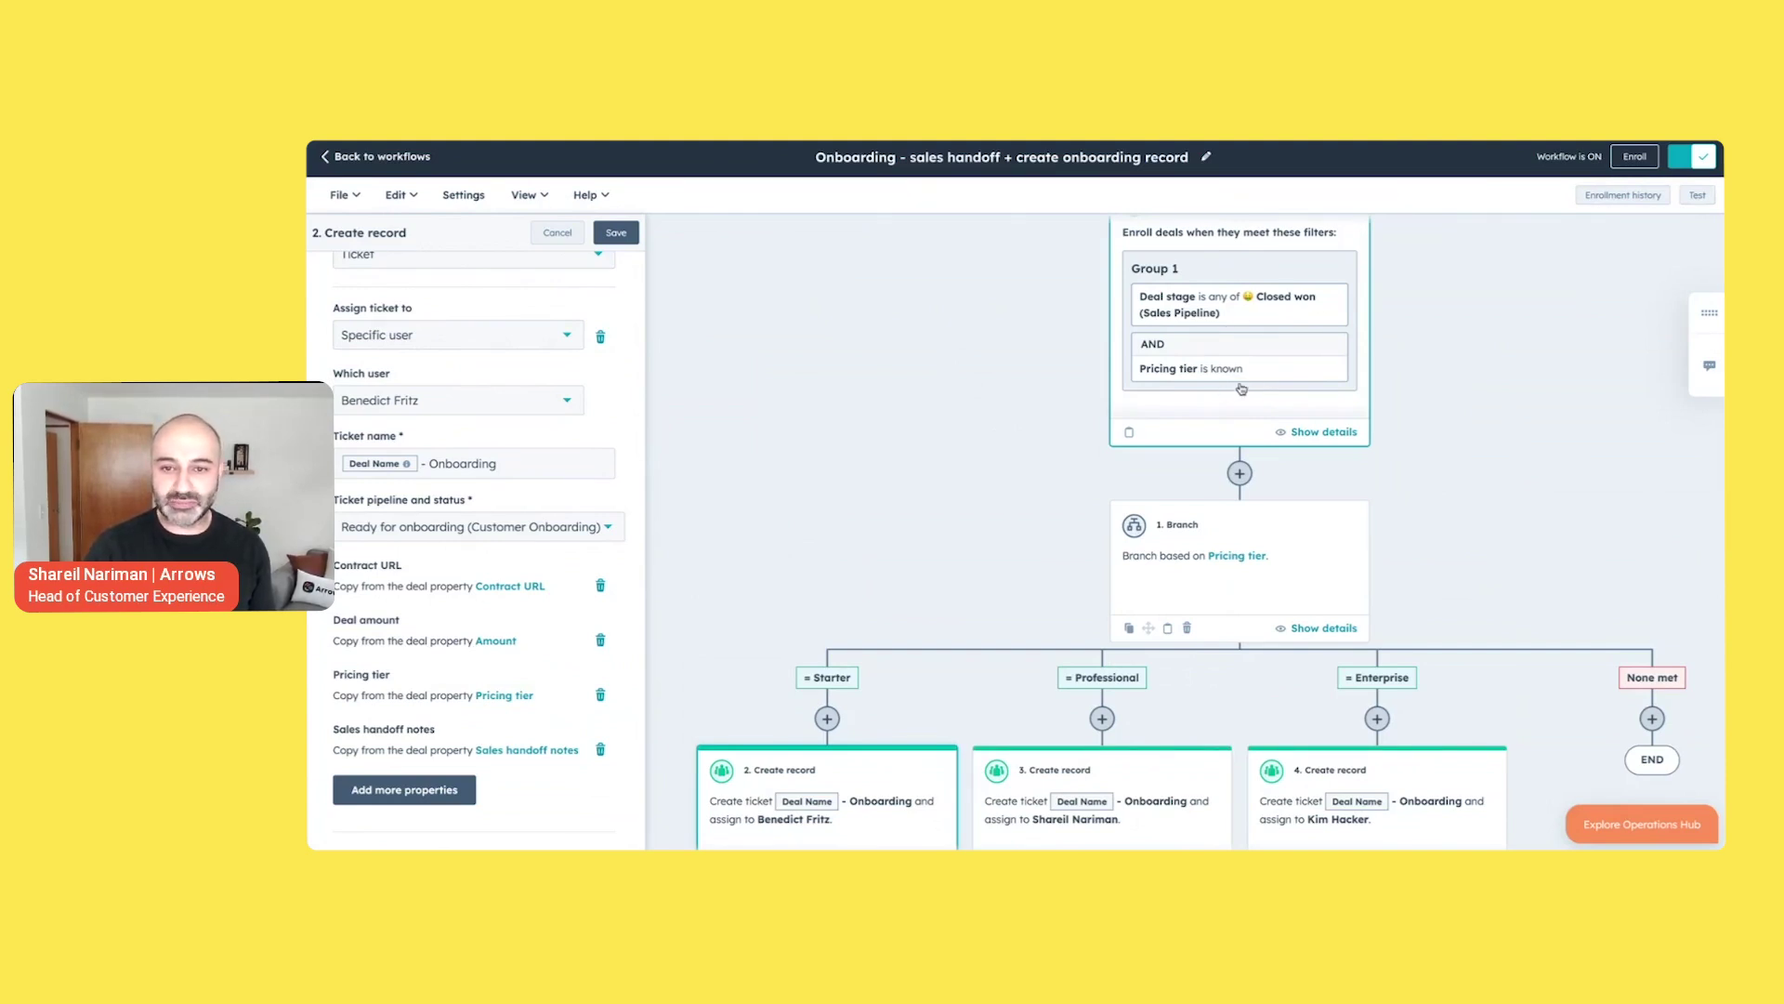
pyautogui.scroll(-2, 1241, 388)
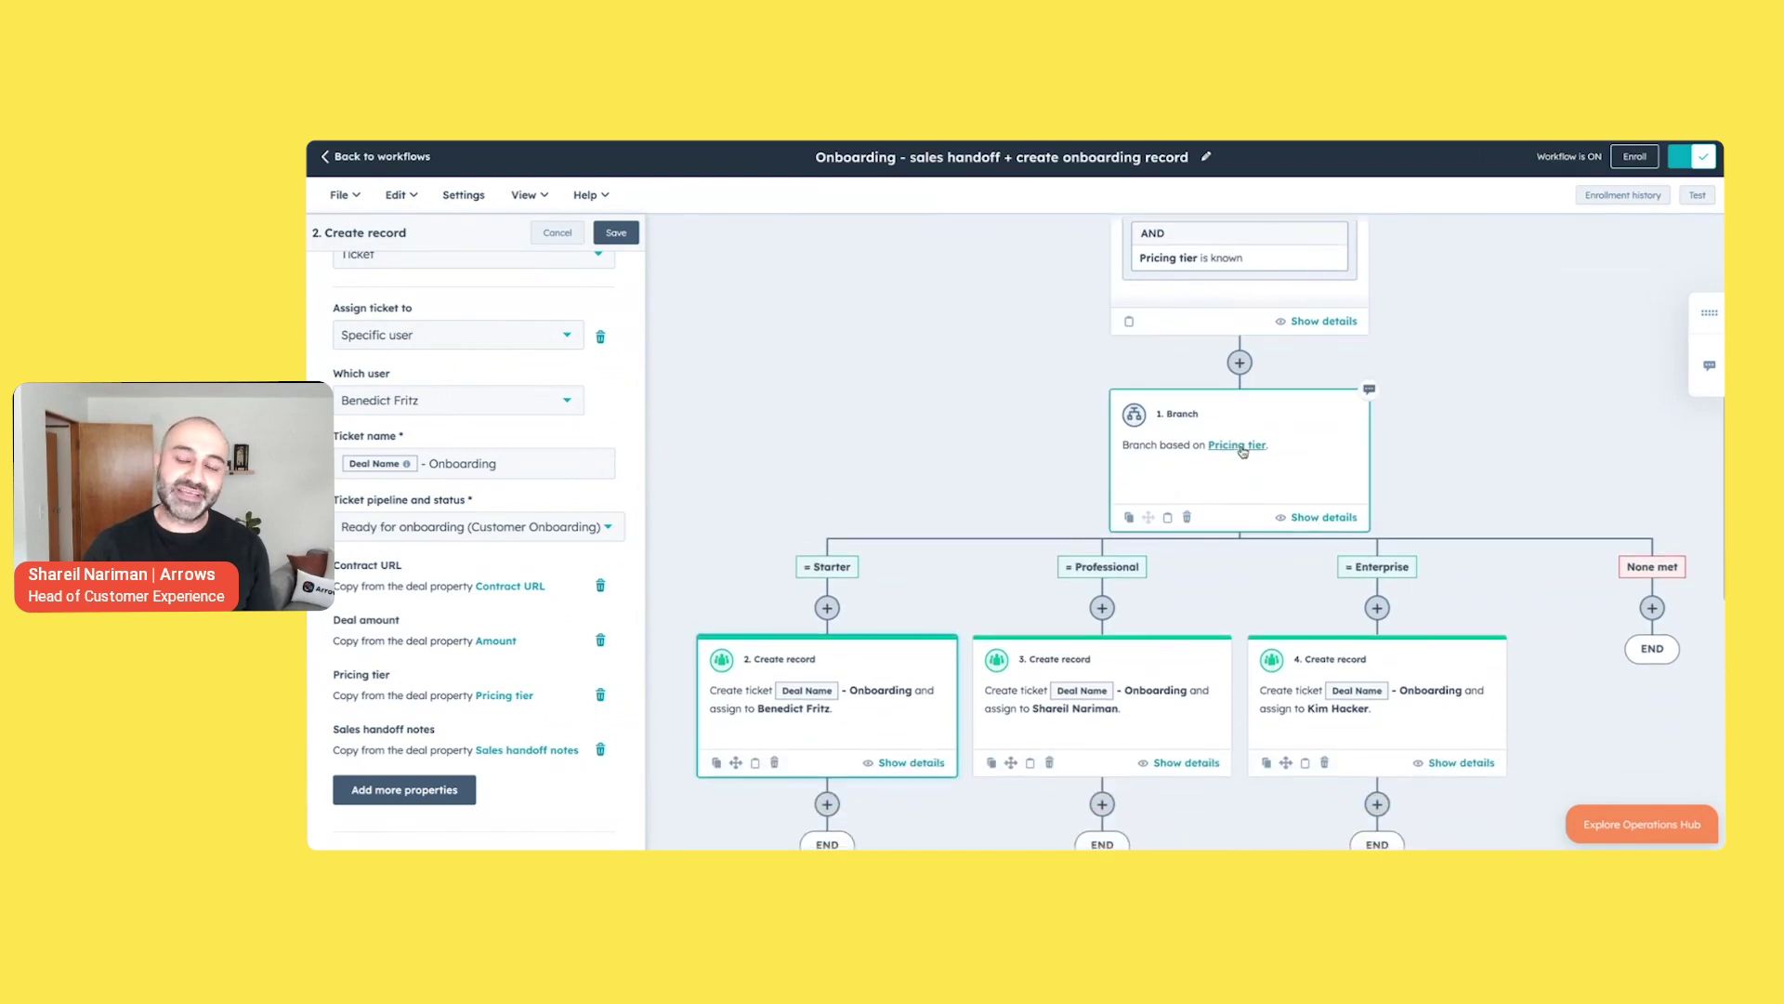
pyautogui.scroll(-2, 1244, 455)
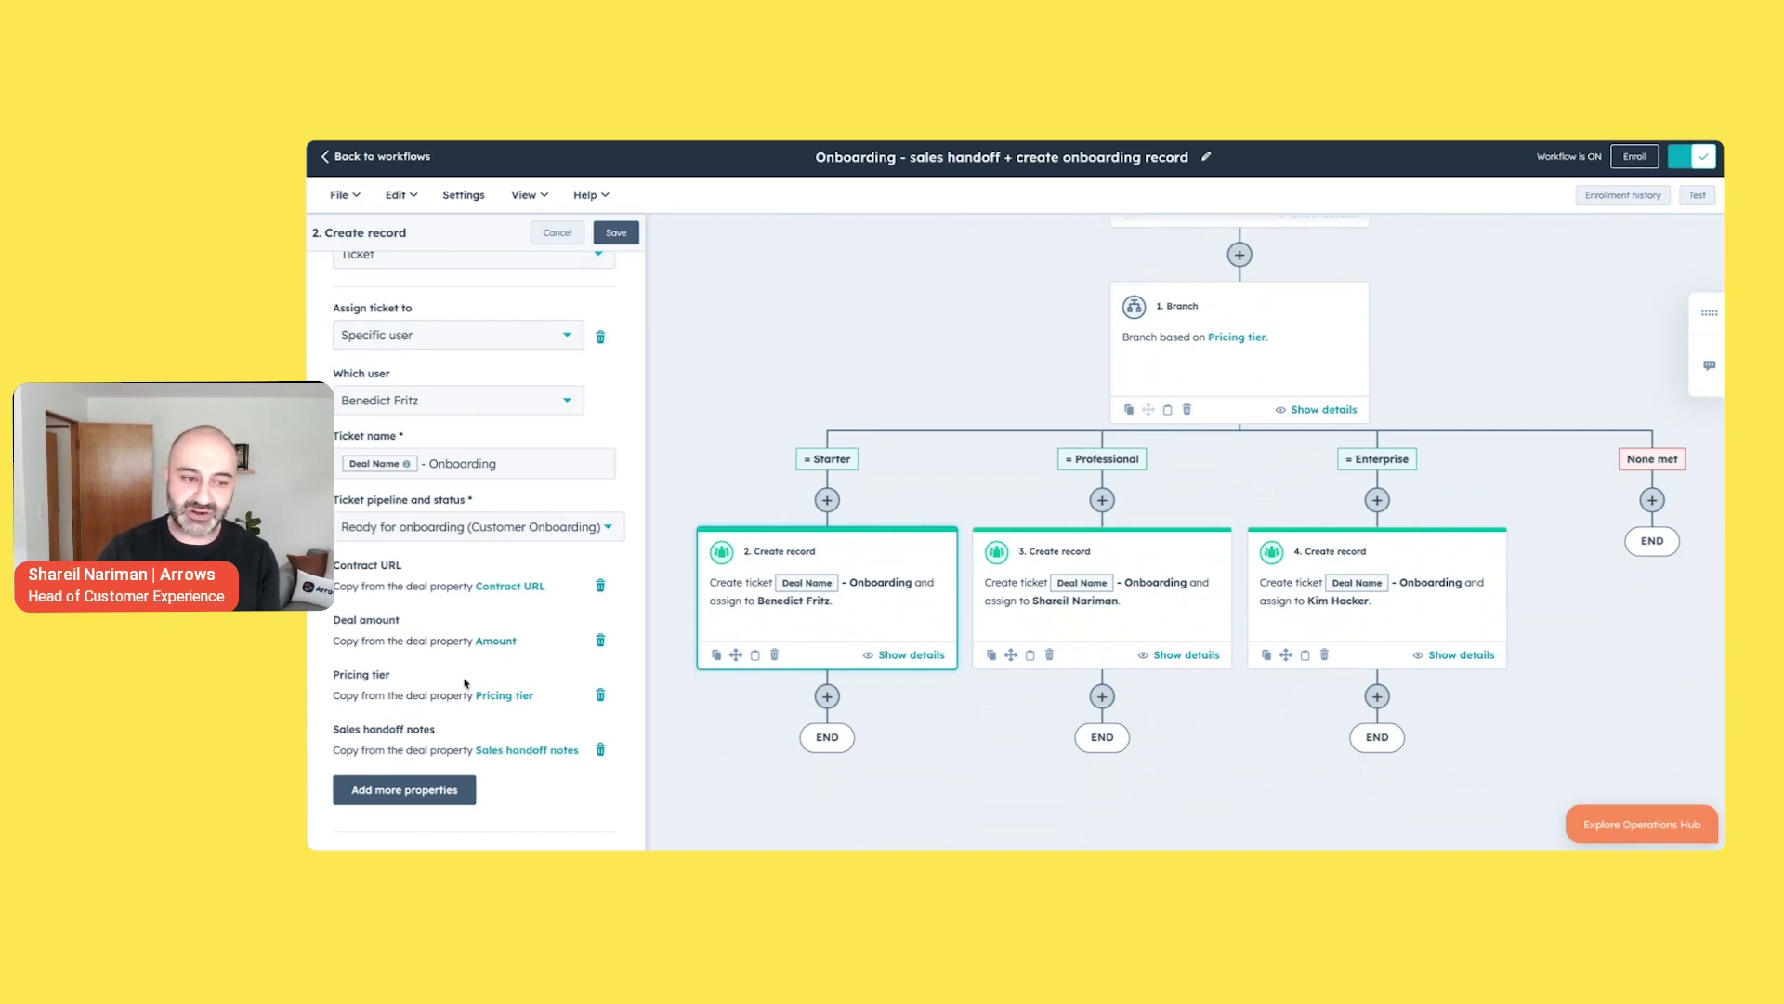
pyautogui.scroll(-1, 574, 655)
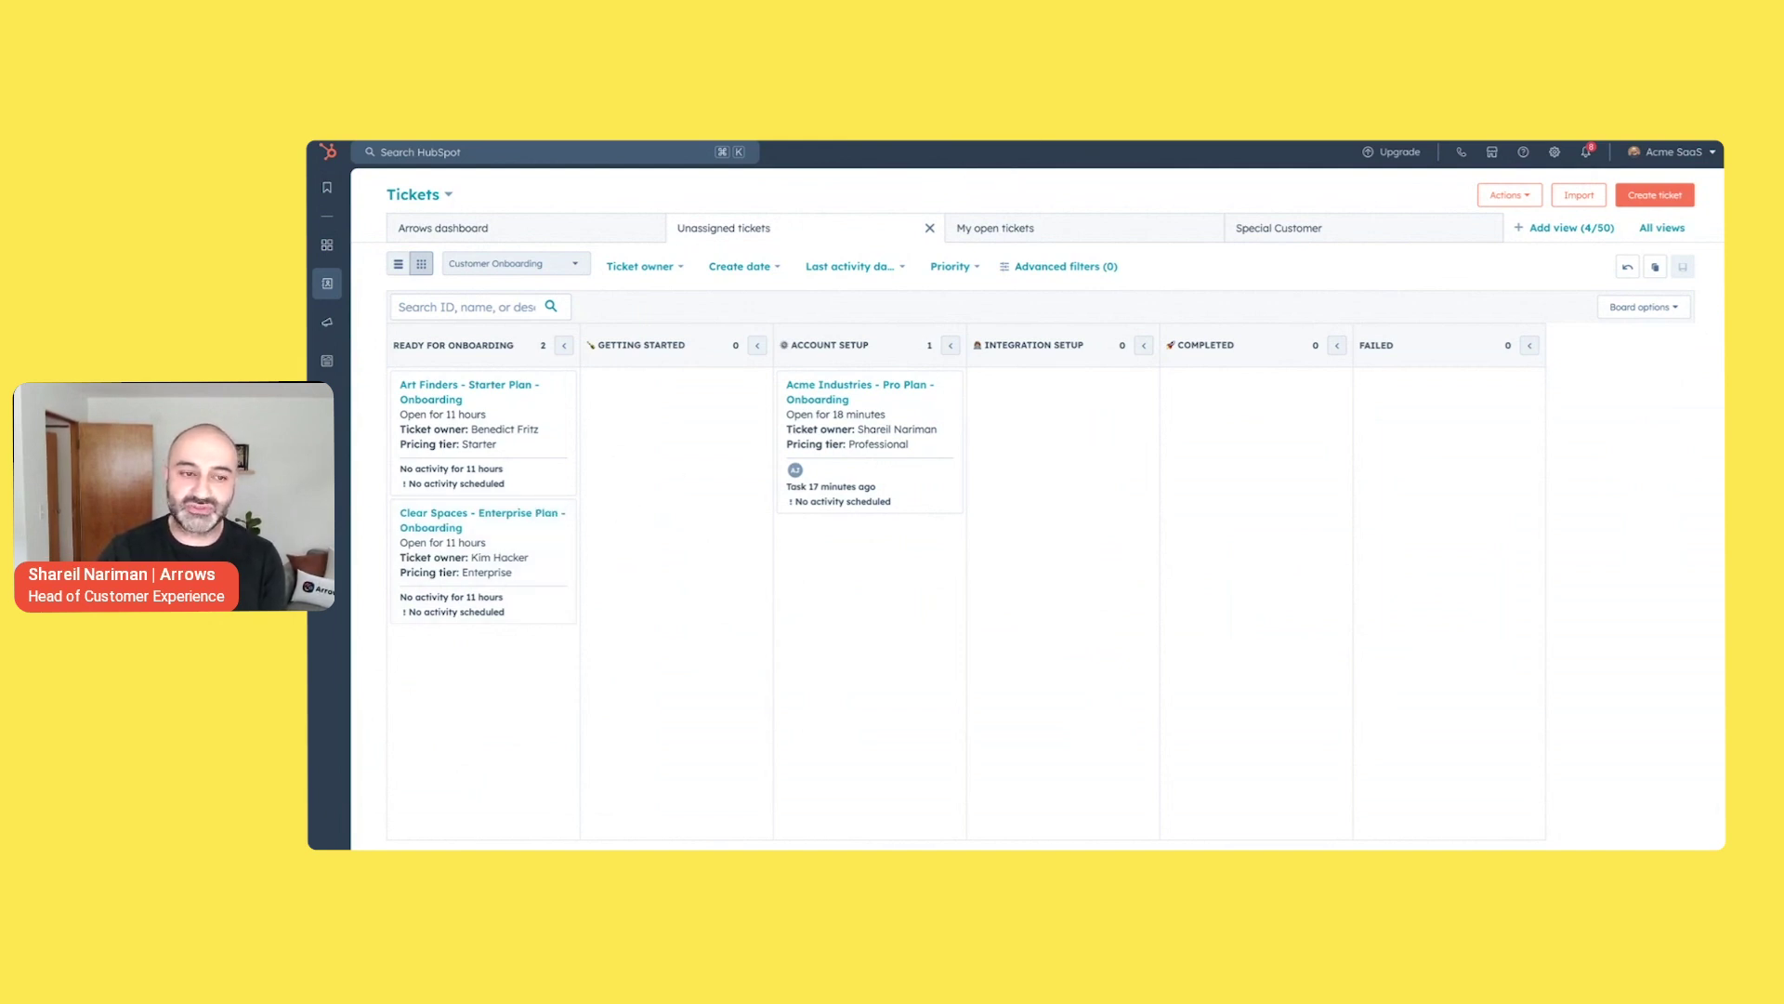
# - Open 'Onboarding - create onboarding plan' and inspect the Starter branch's Create Arrows plan action
pyautogui.click(1069, 141)
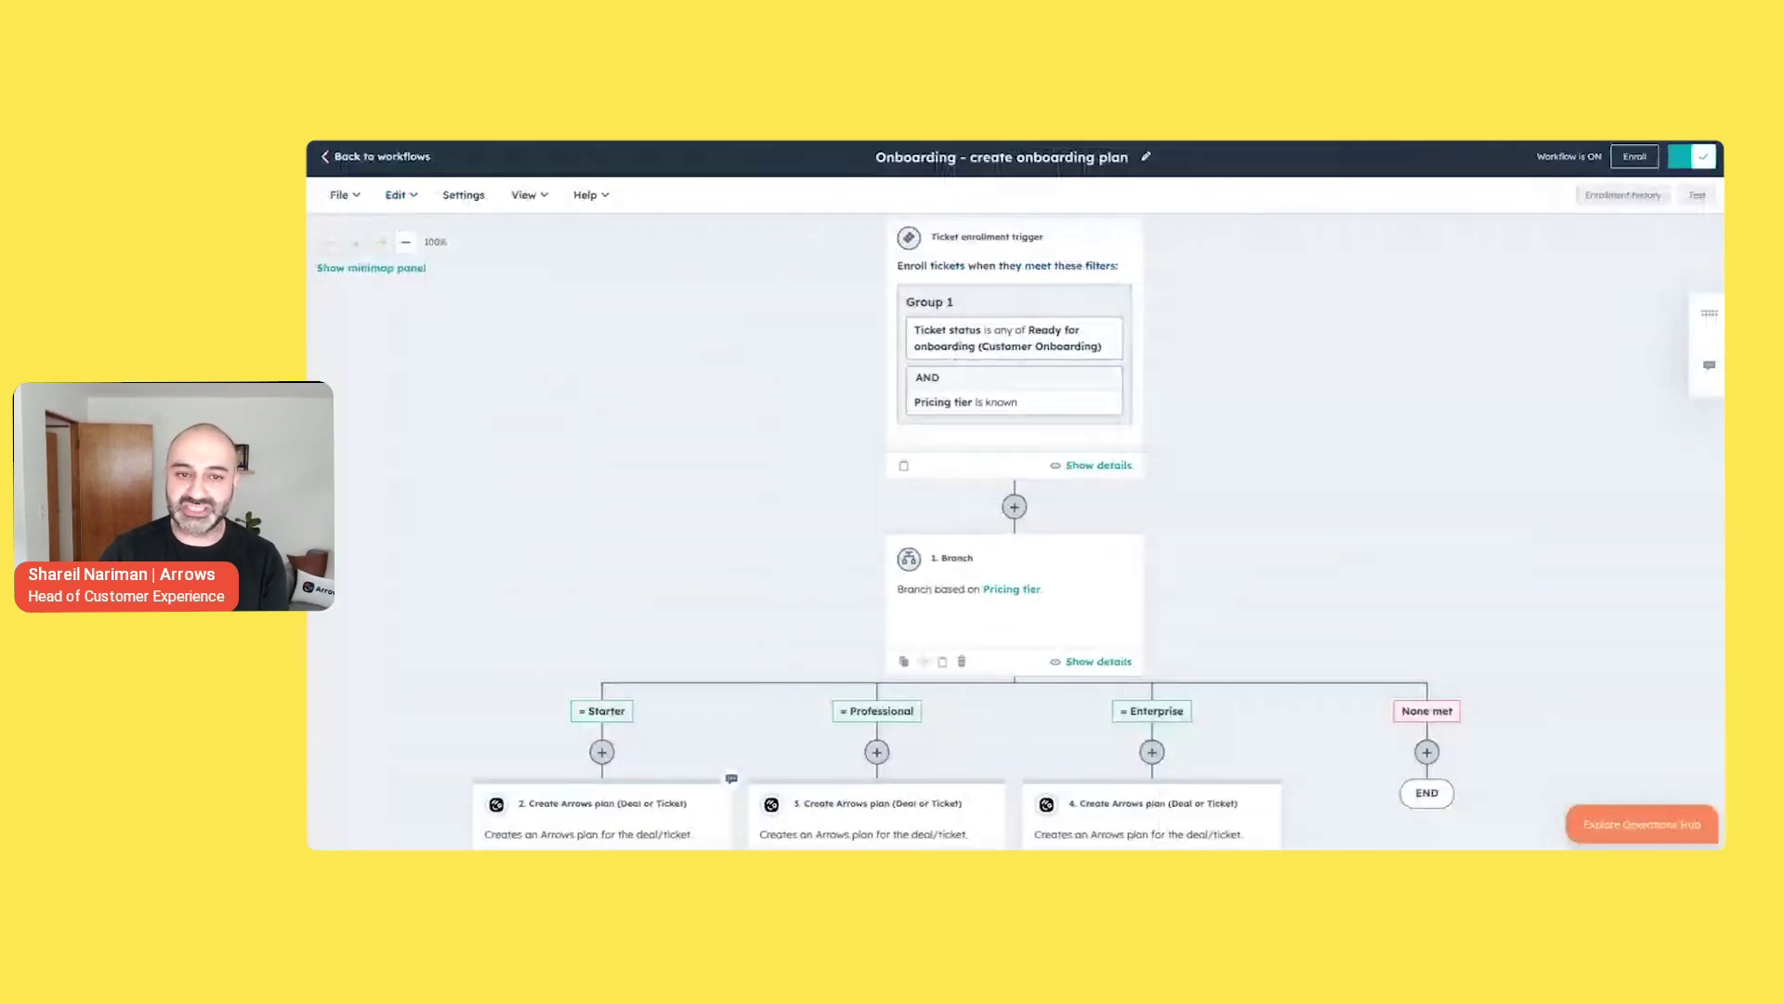
pyautogui.scroll(-2, 1205, 412)
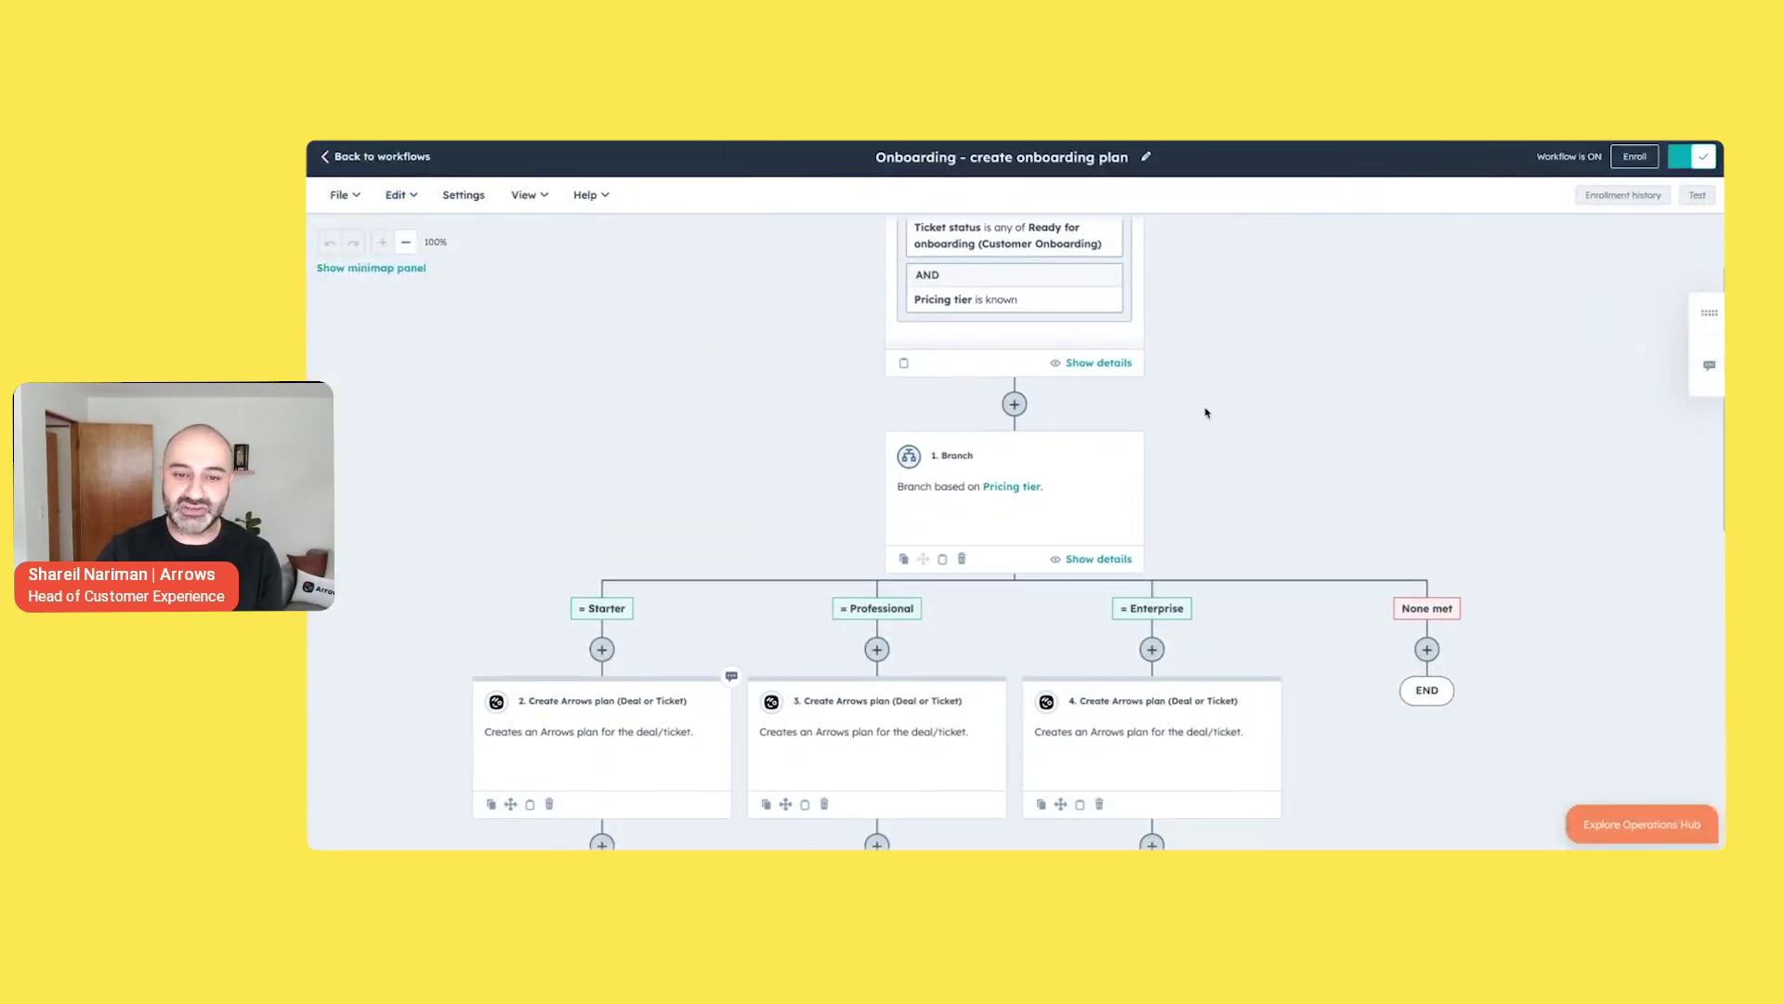
pyautogui.scroll(1, 1205, 412)
pyautogui.scroll(-1, 1205, 412)
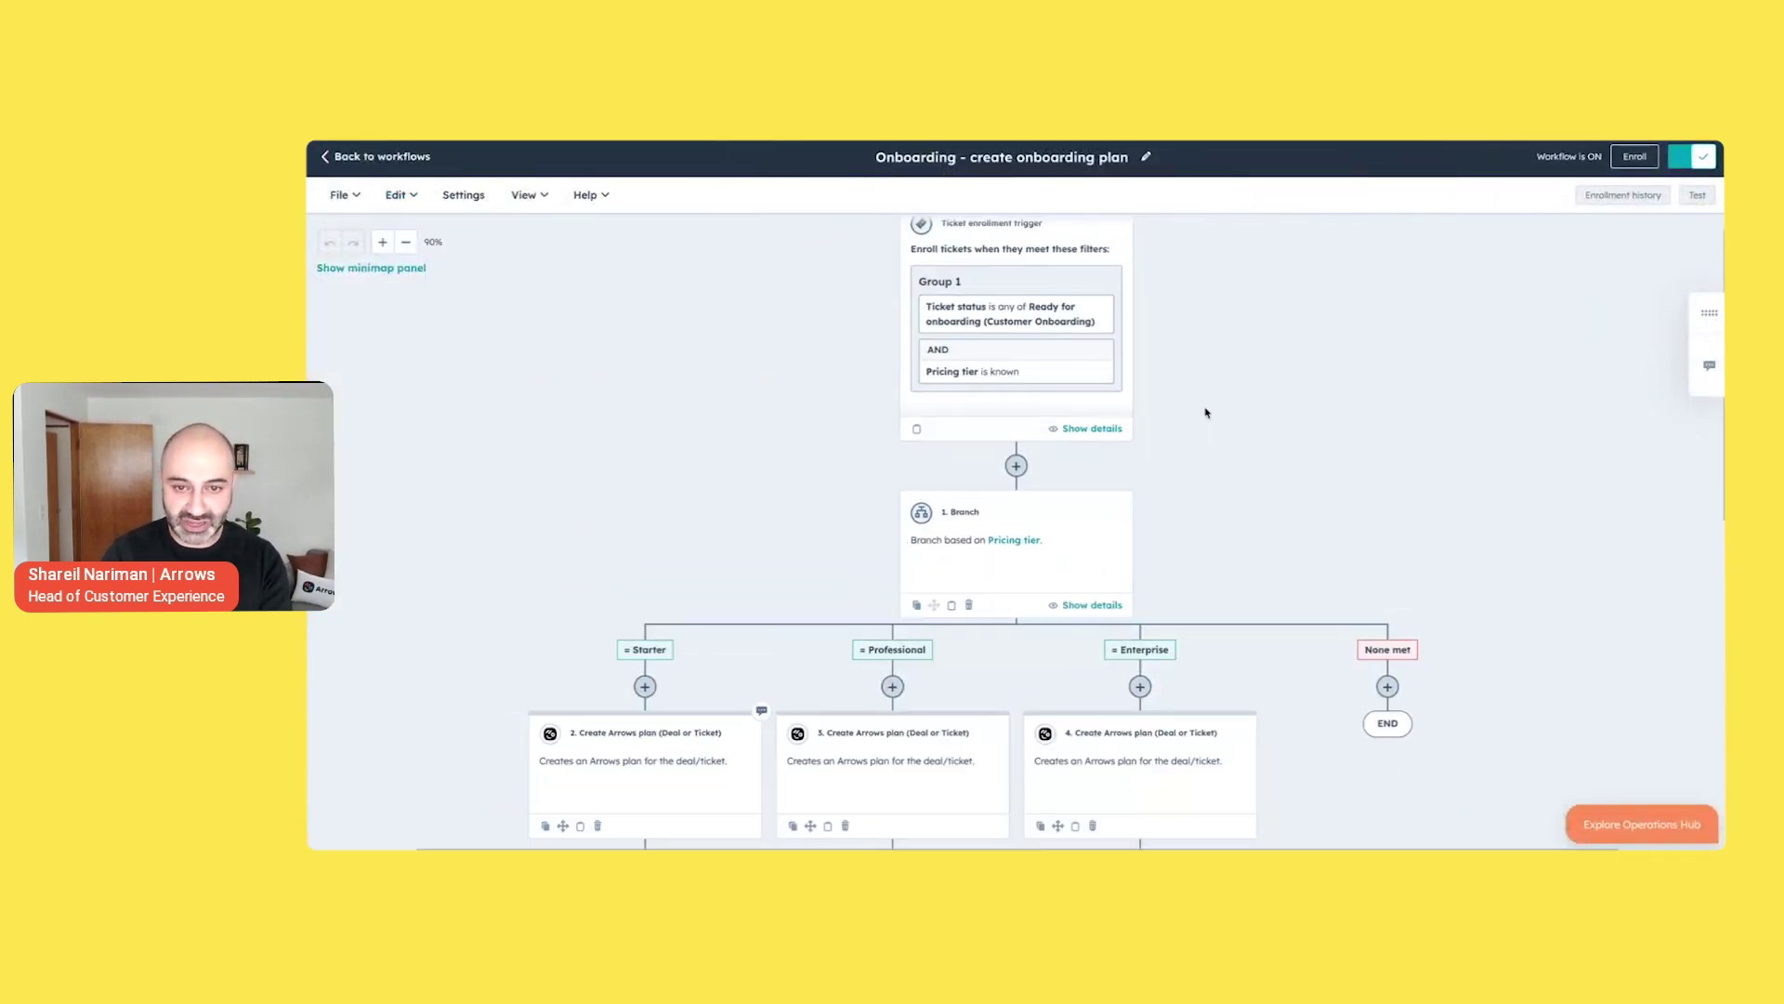
pyautogui.scroll(1, 1206, 406)
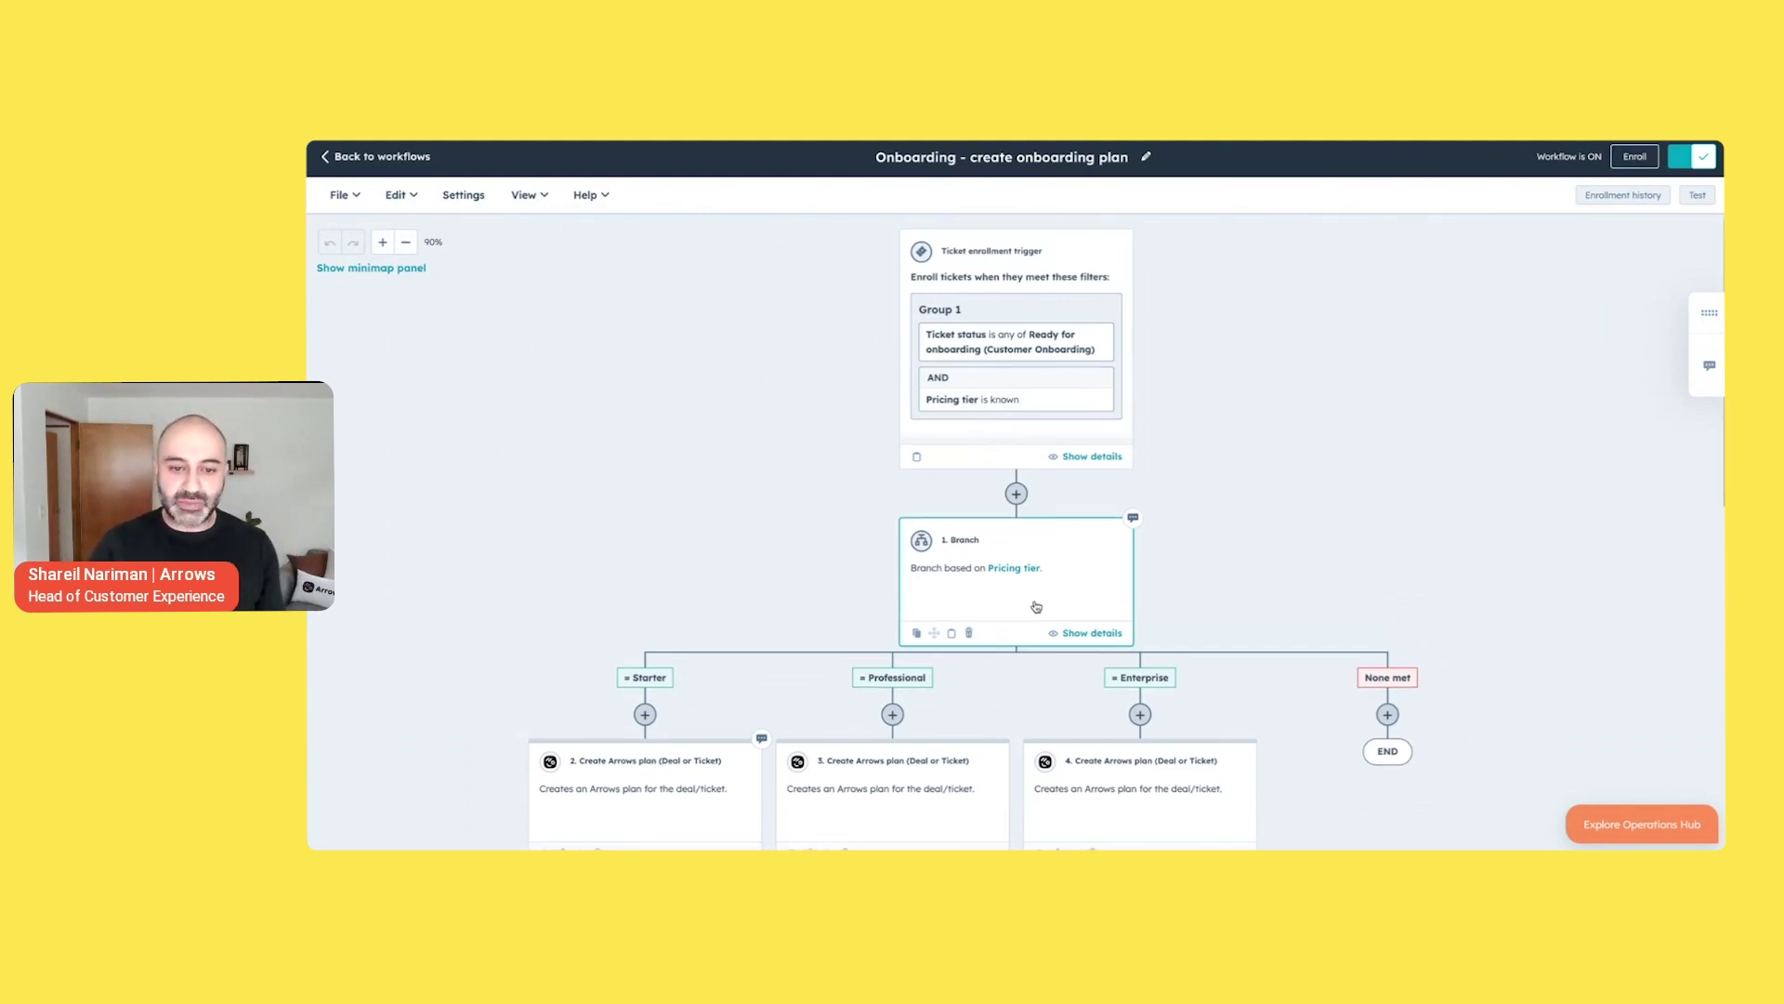
pyautogui.scroll(-2, 1037, 605)
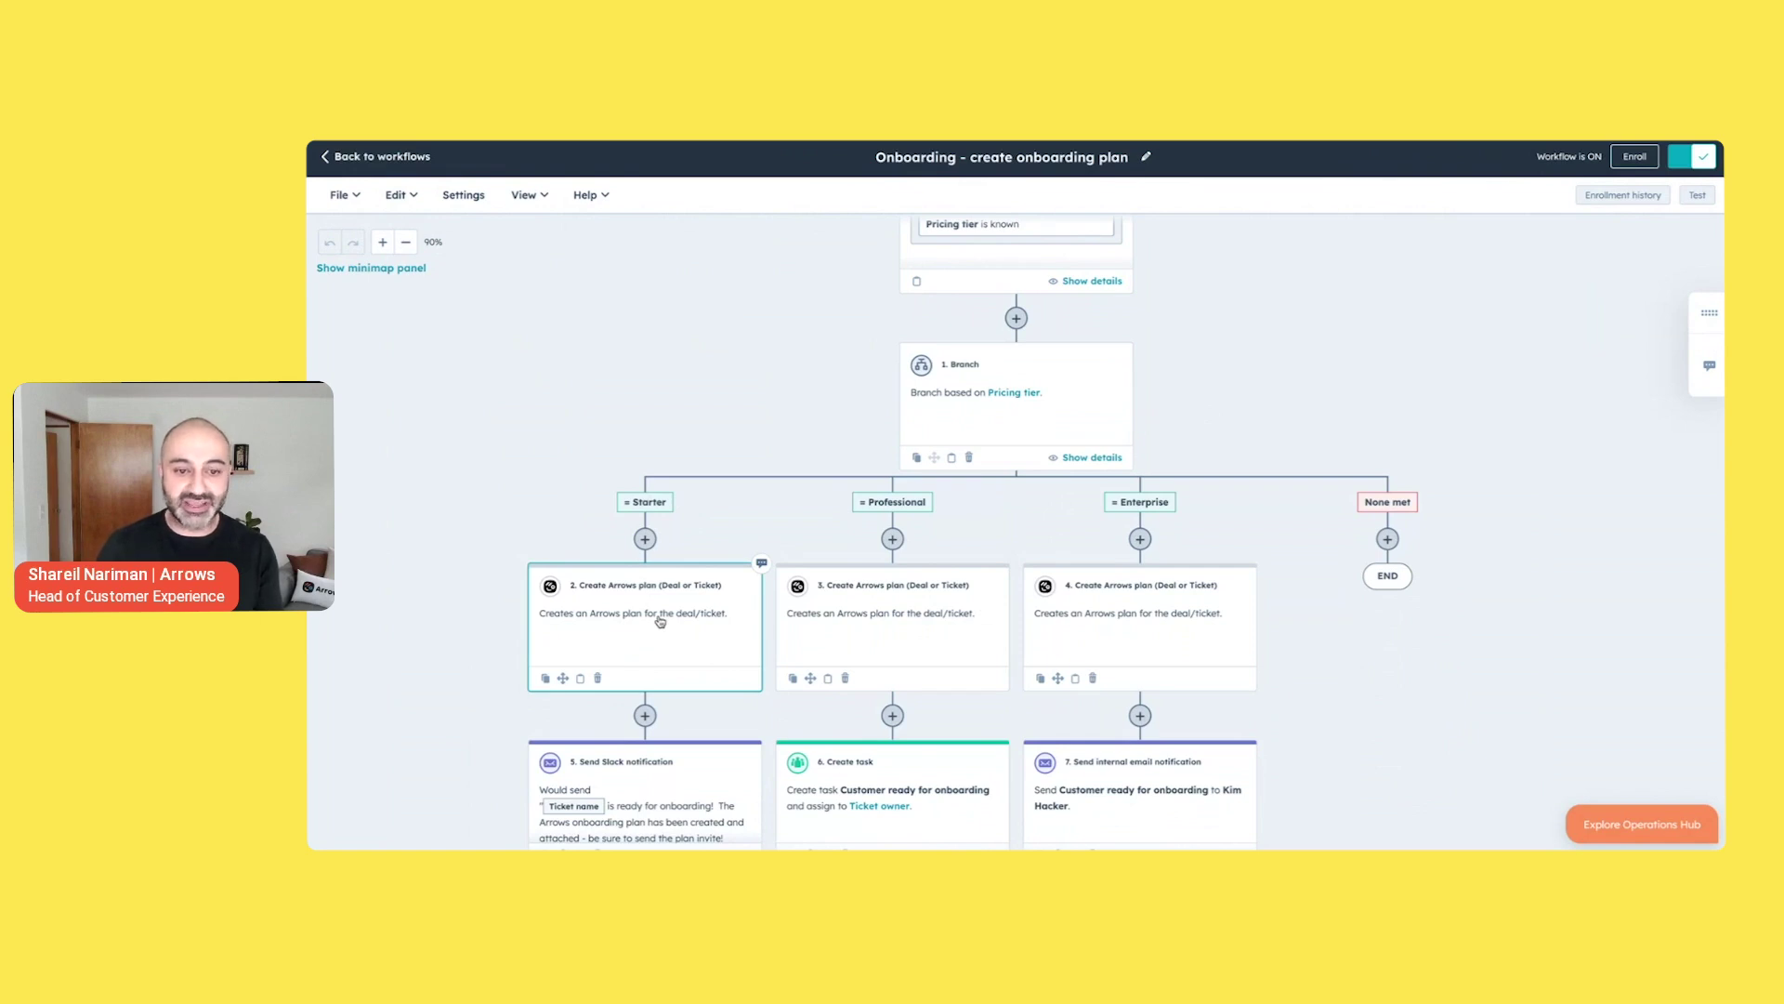
pyautogui.click(660, 621)
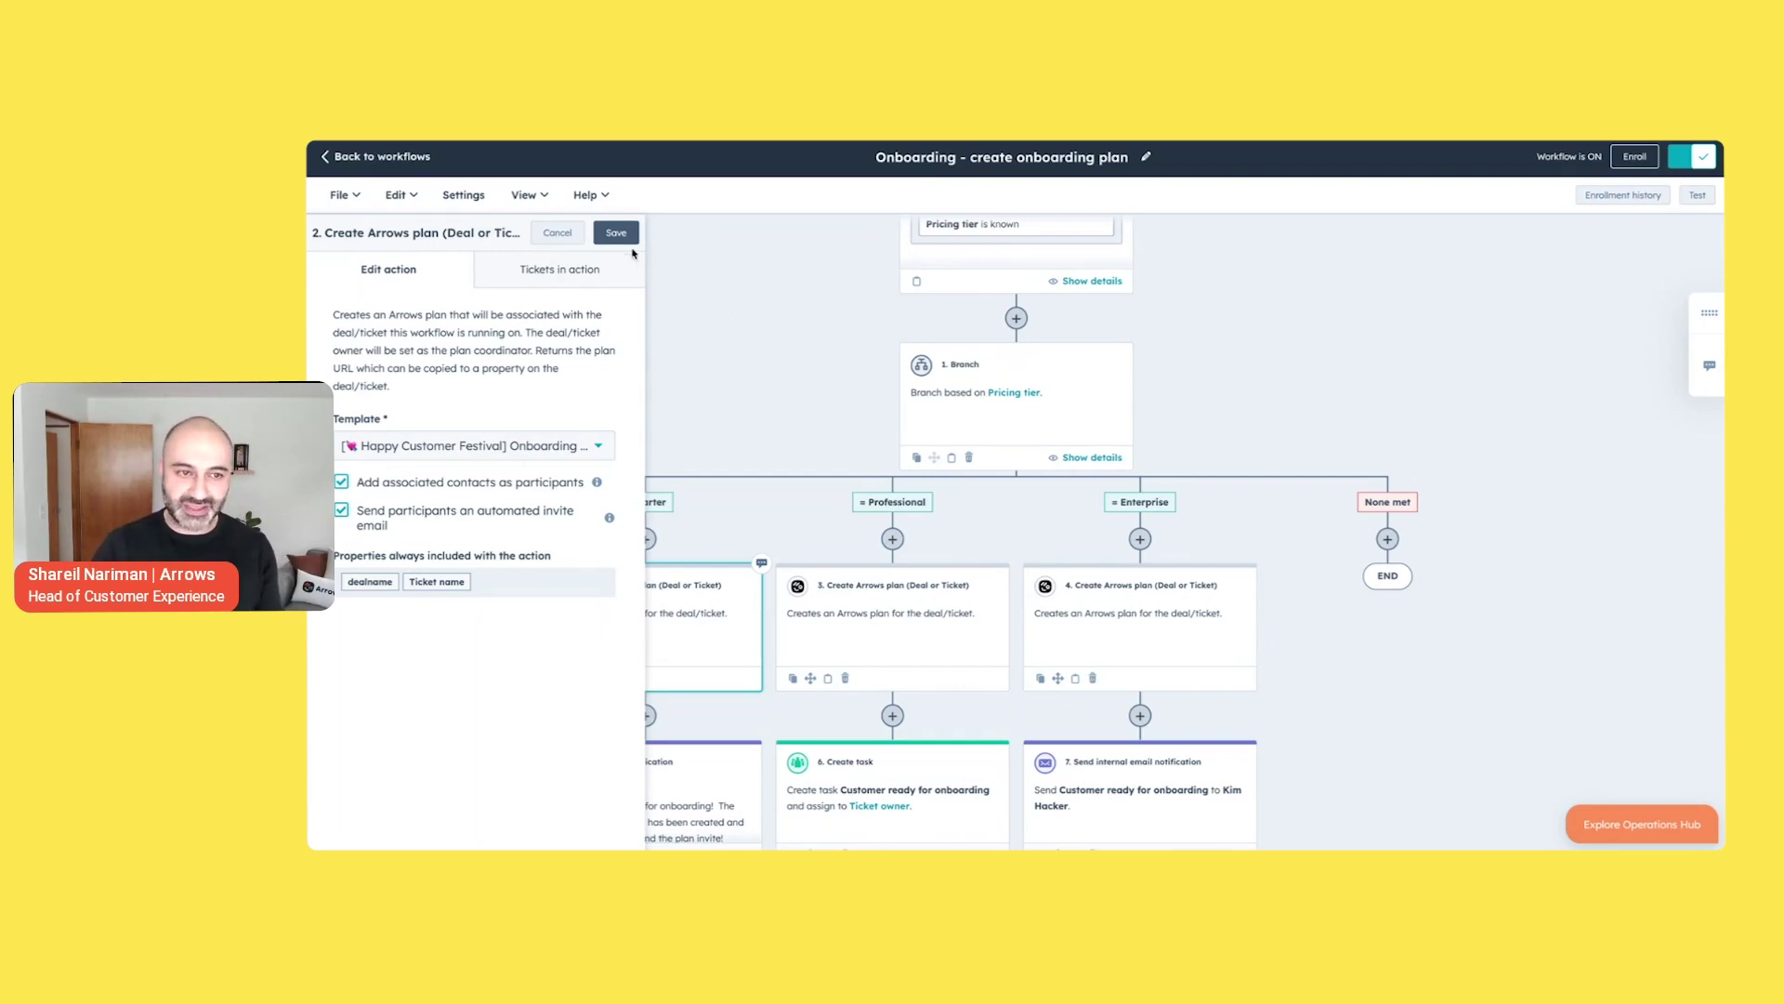
# - Cancel the action settings unsaved and scroll to the Slack notification, task and email actions
pyautogui.click(557, 232)
pyautogui.scroll(-3, 902, 532)
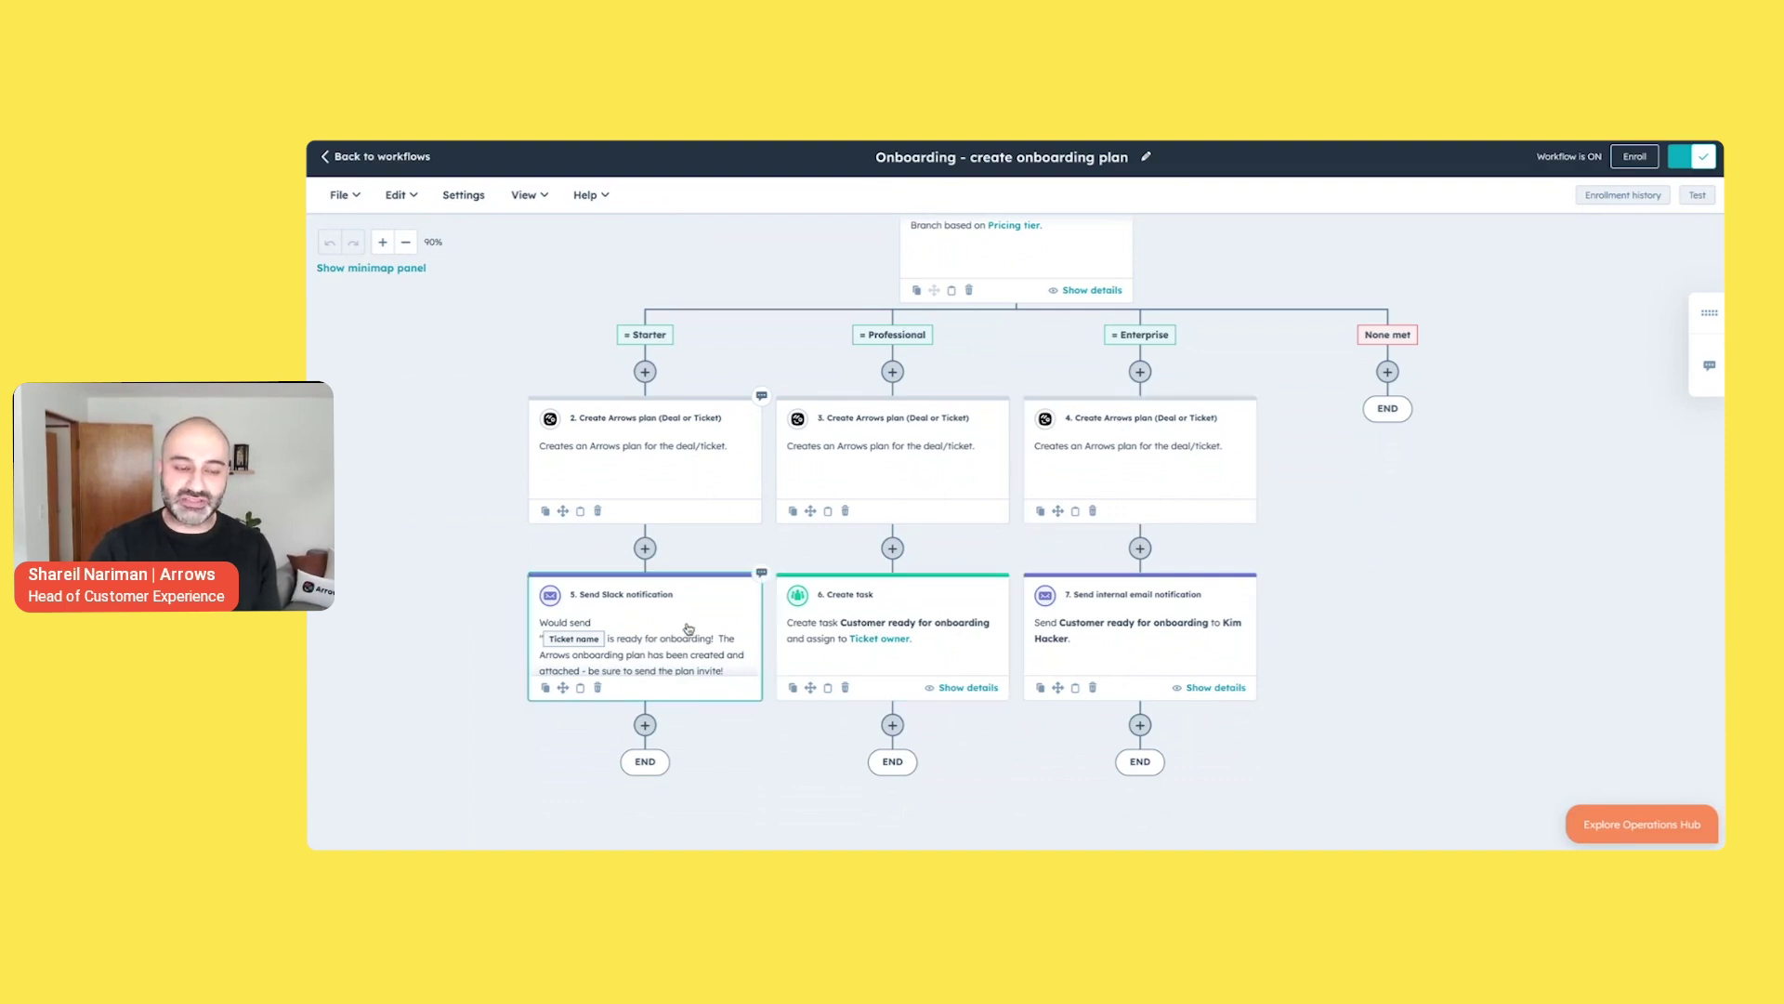
pyautogui.scroll(-1, 675, 633)
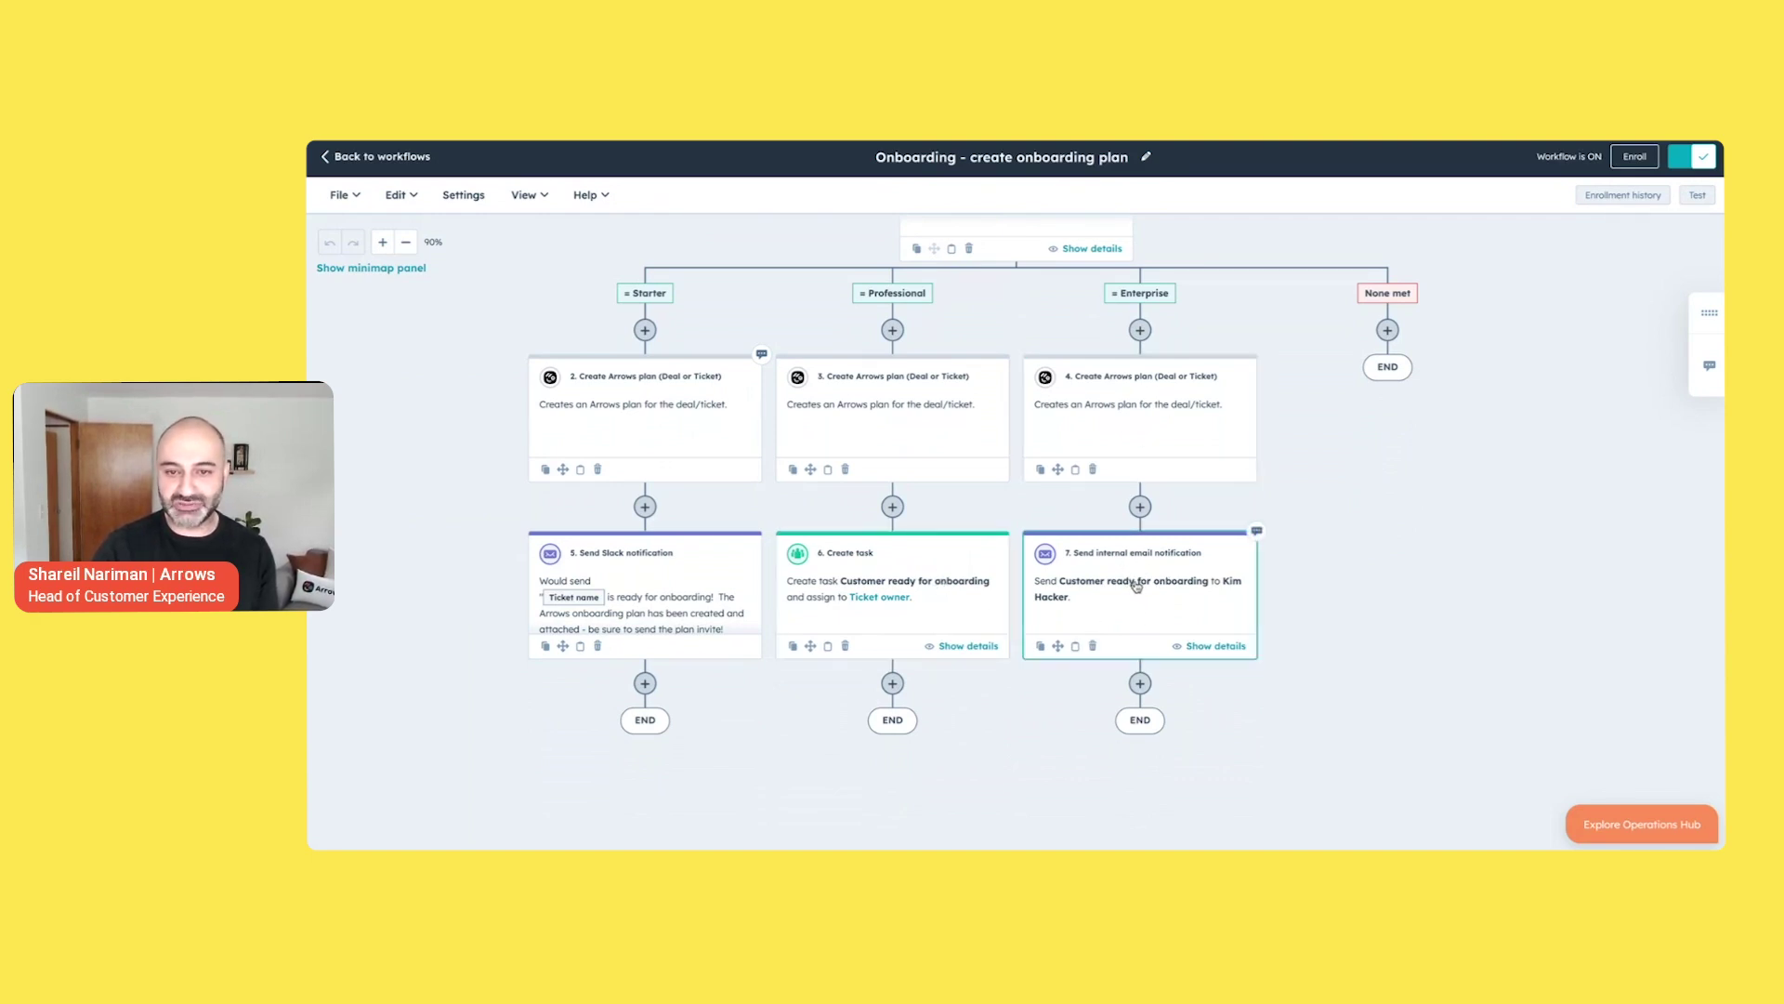
# - Open the Create task action's settings and scroll through its details
pyautogui.click(795, 592)
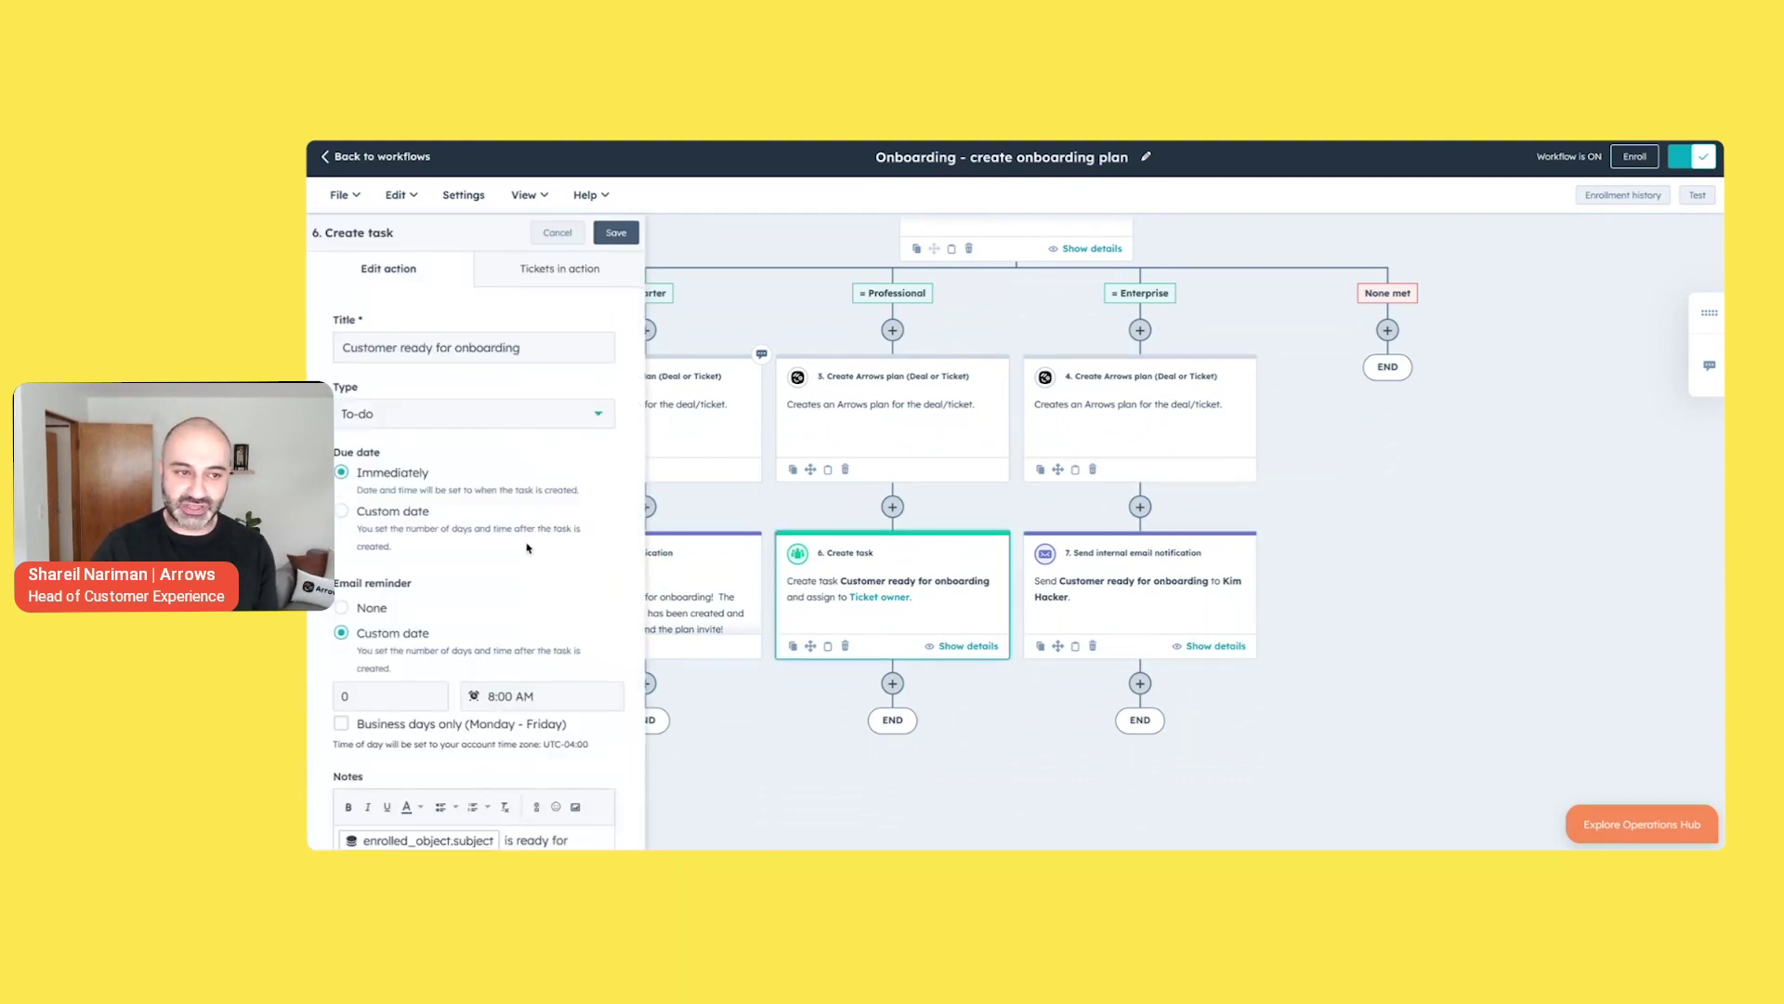
pyautogui.scroll(-3, 526, 542)
pyautogui.scroll(-1, 526, 542)
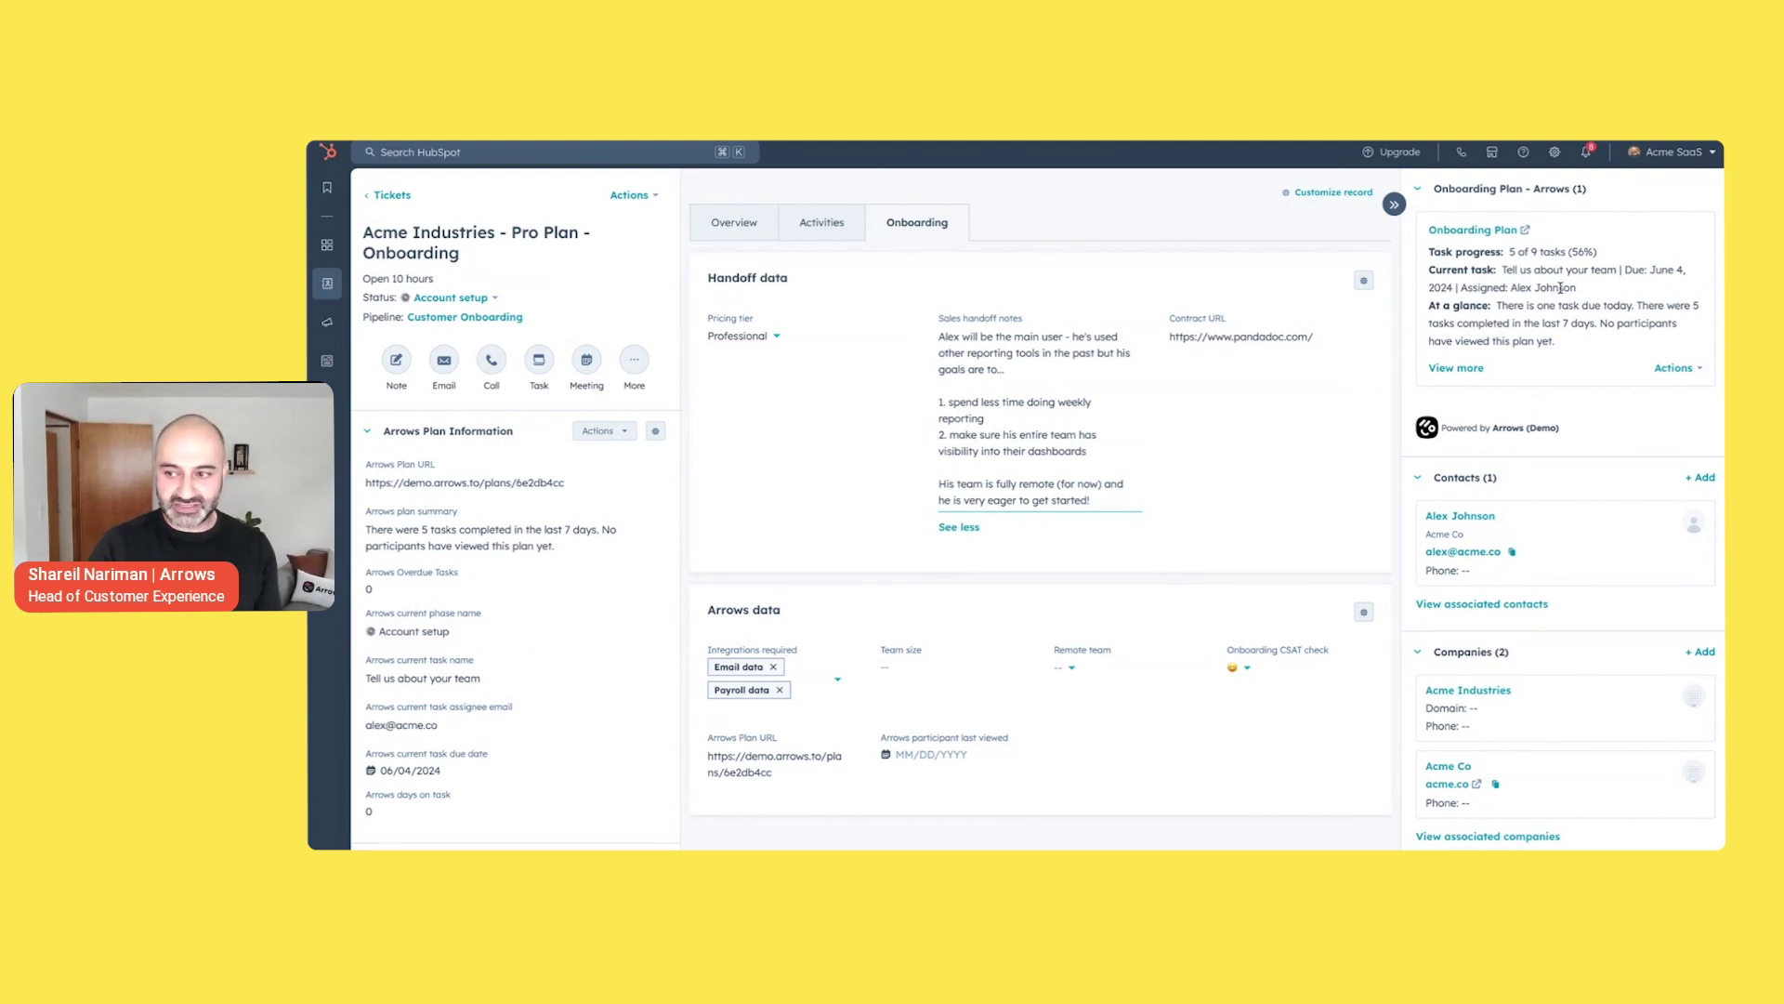
# - Expand the Onboarding Plan - Arrows card to show status, dates, timeline and coordinator
pyautogui.click(1460, 369)
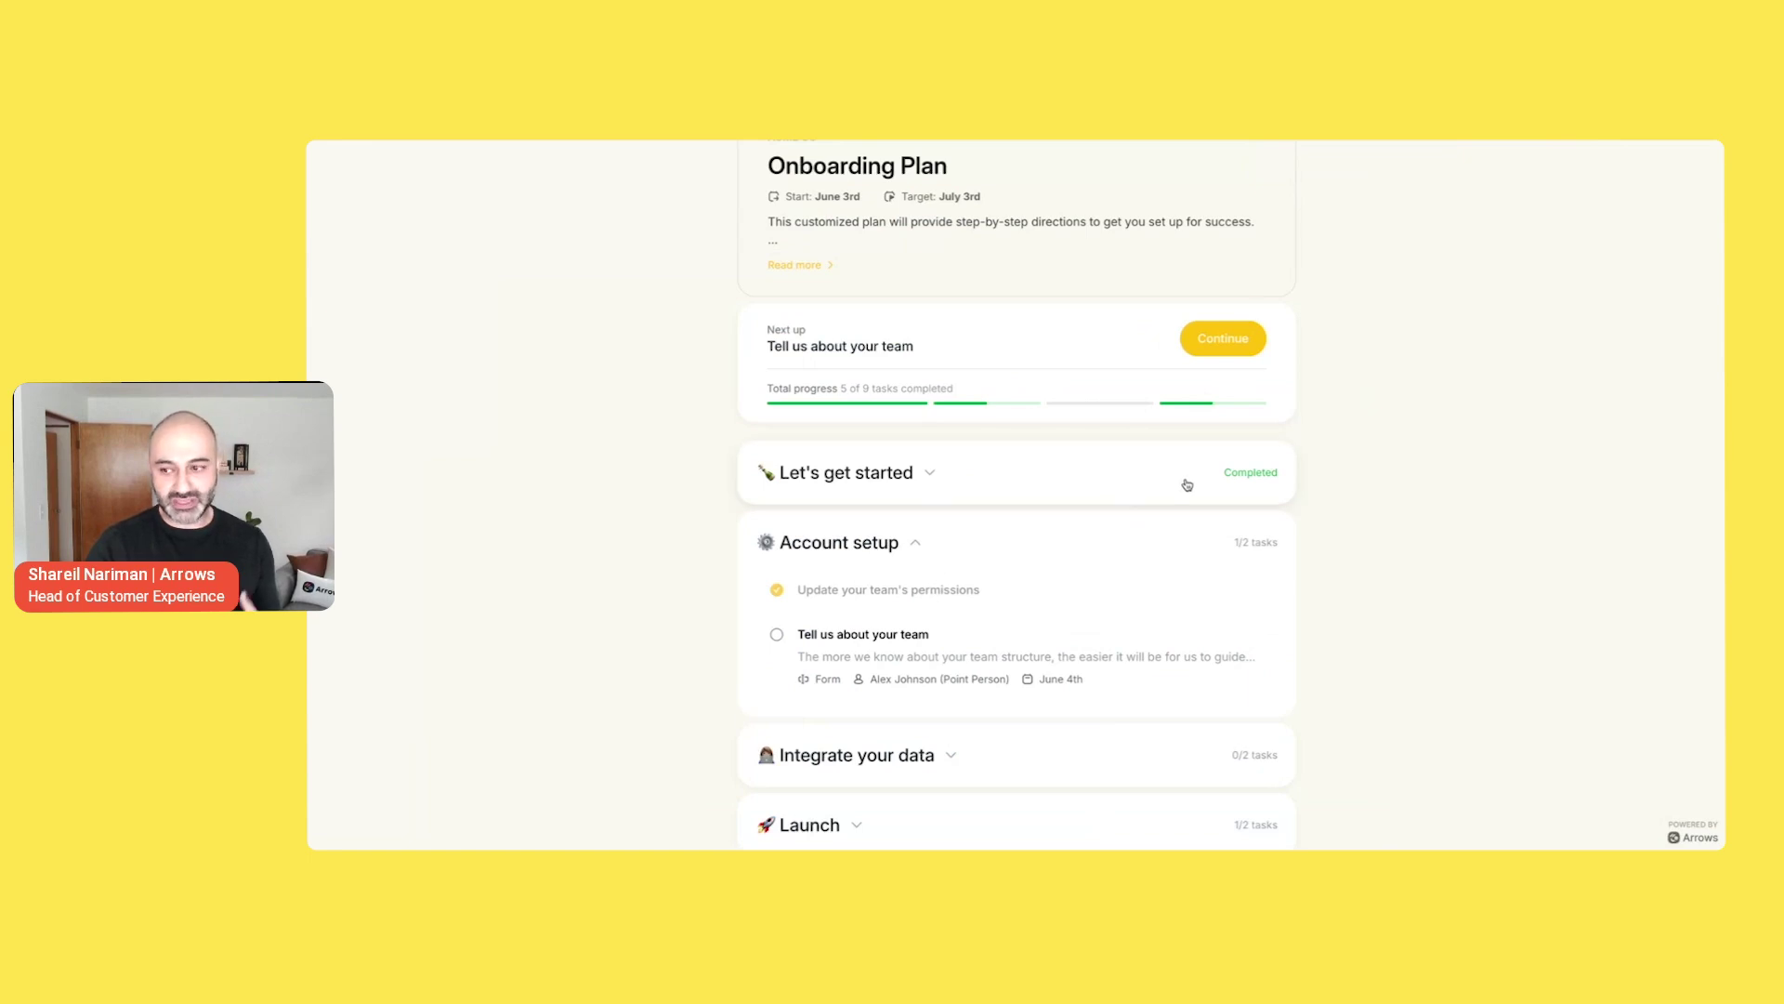
# - Open the 'Tell us about your team' task under Account setup in the Arrows plan
pyautogui.scroll(2, 1186, 485)
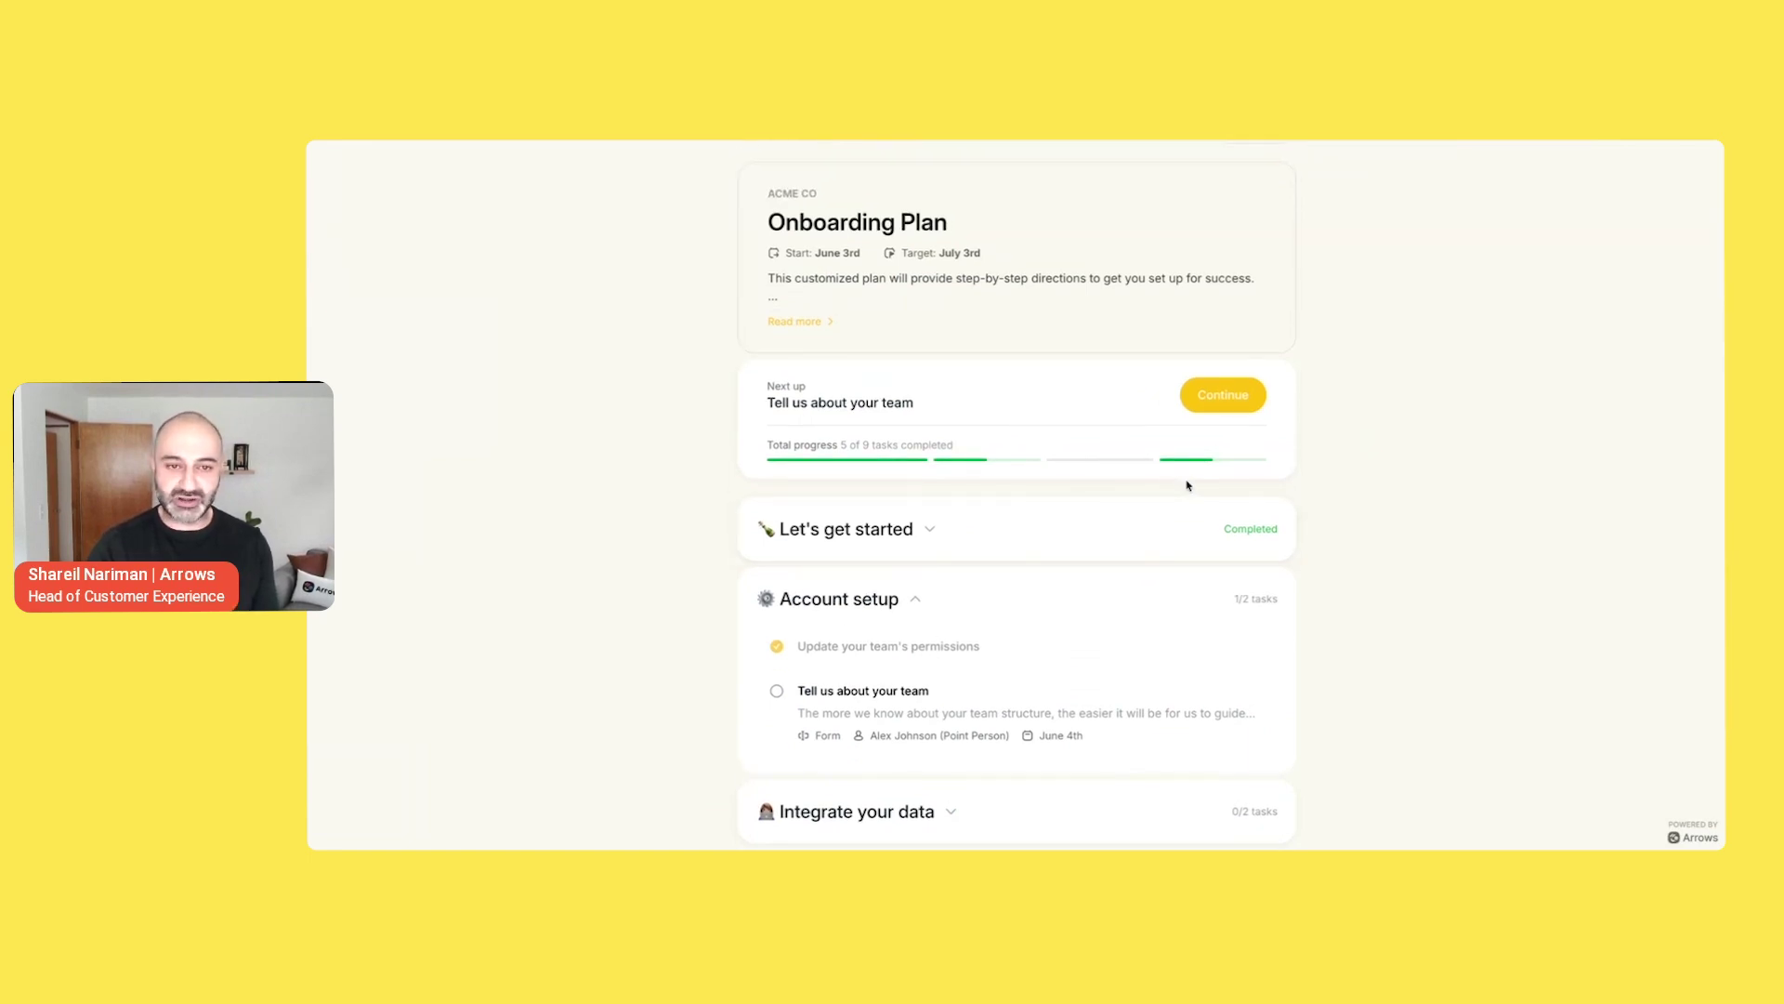
pyautogui.scroll(-2, 1187, 485)
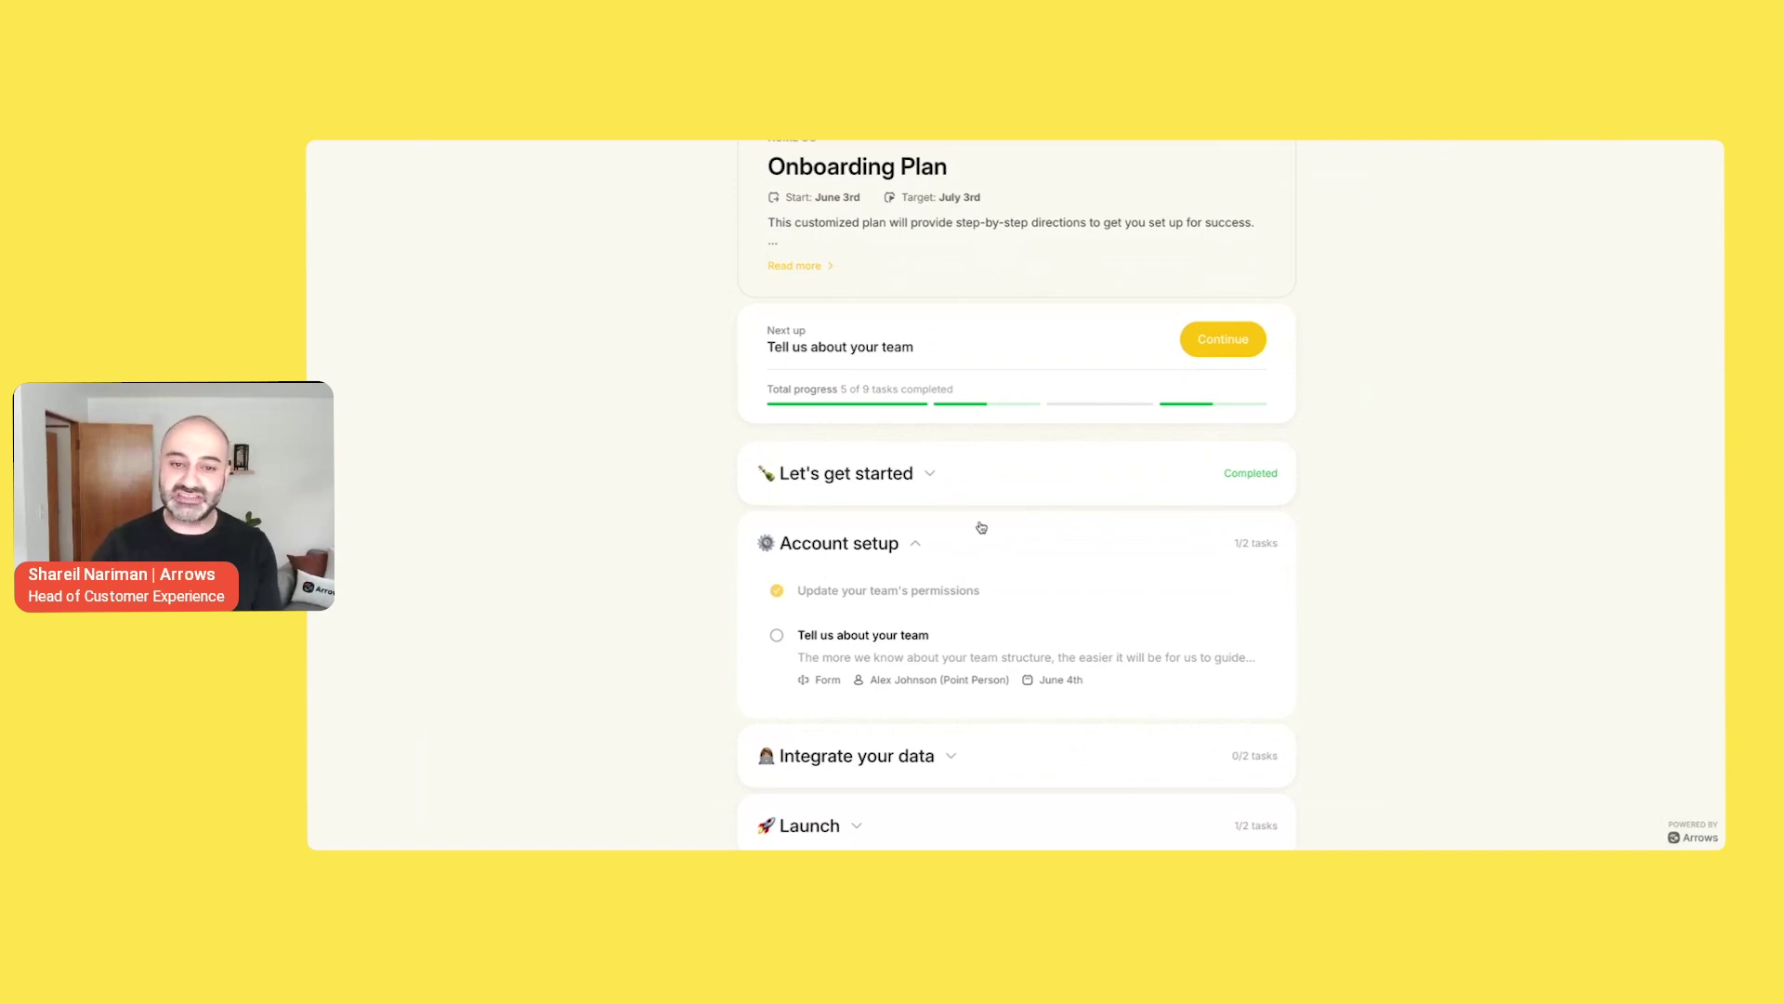
pyautogui.click(908, 638)
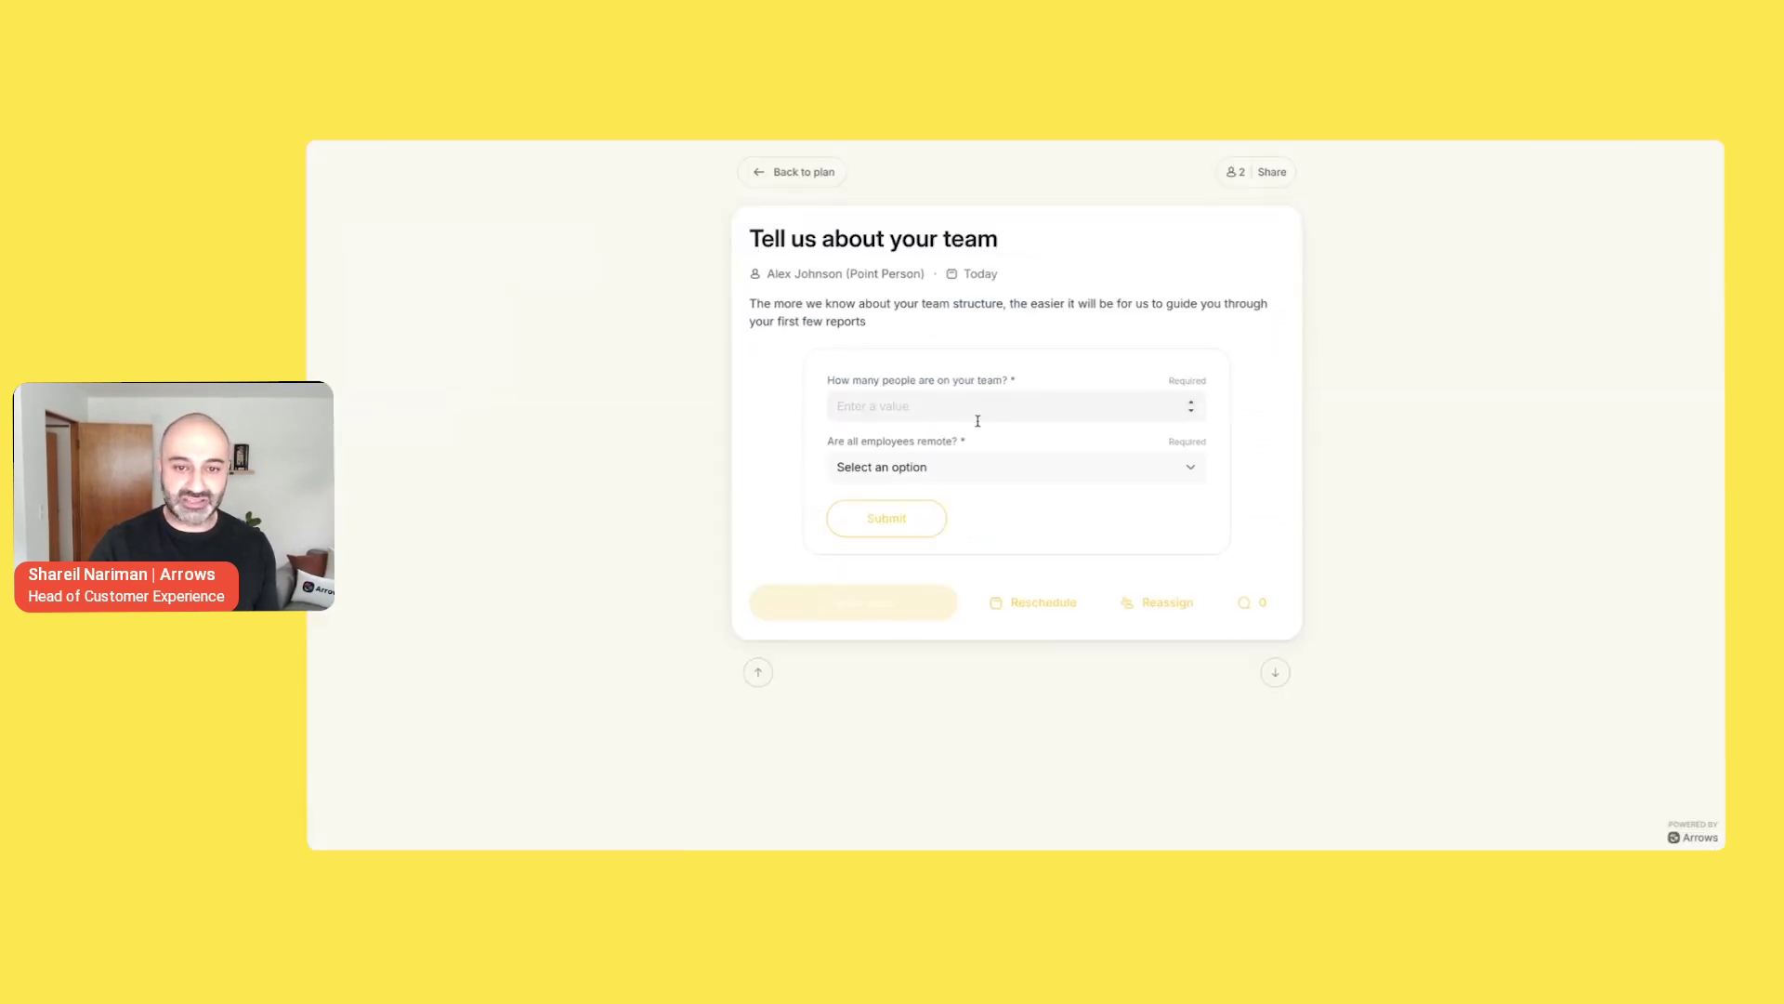
# - Submit the team form with team size 200 and Yes for all employees remote
pyautogui.click(977, 413)
pyautogui.write('200')
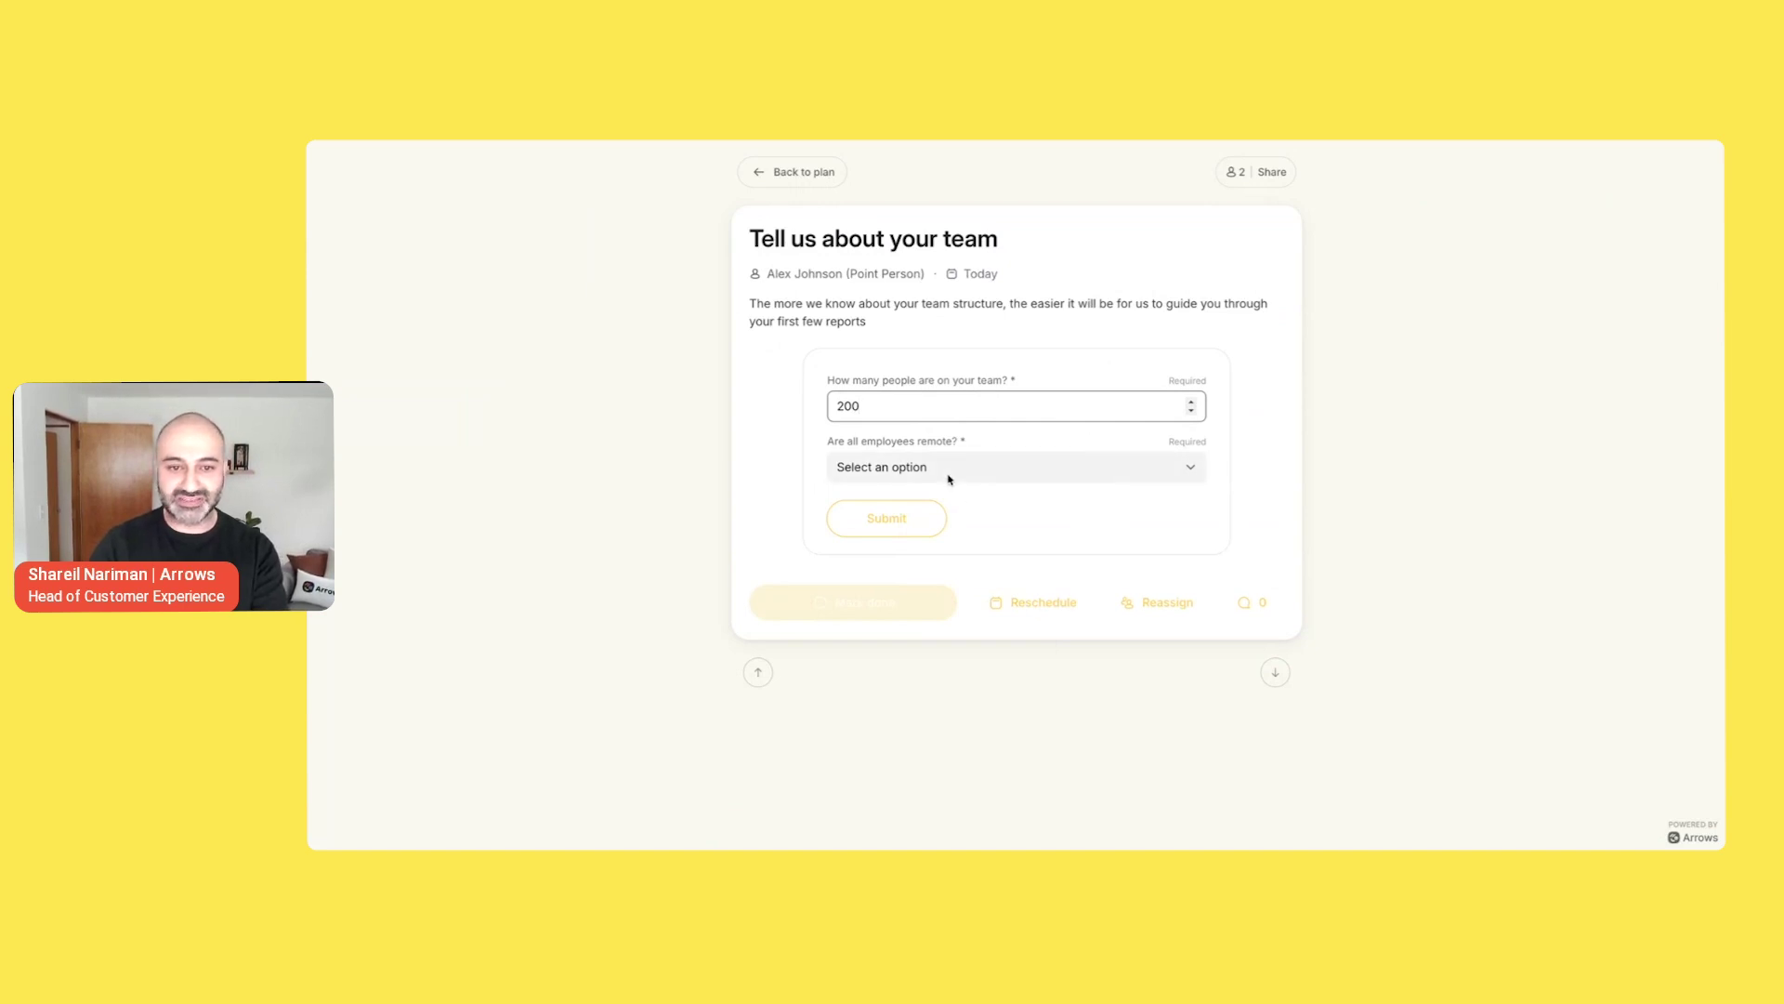
pyautogui.click(950, 476)
pyautogui.click(913, 489)
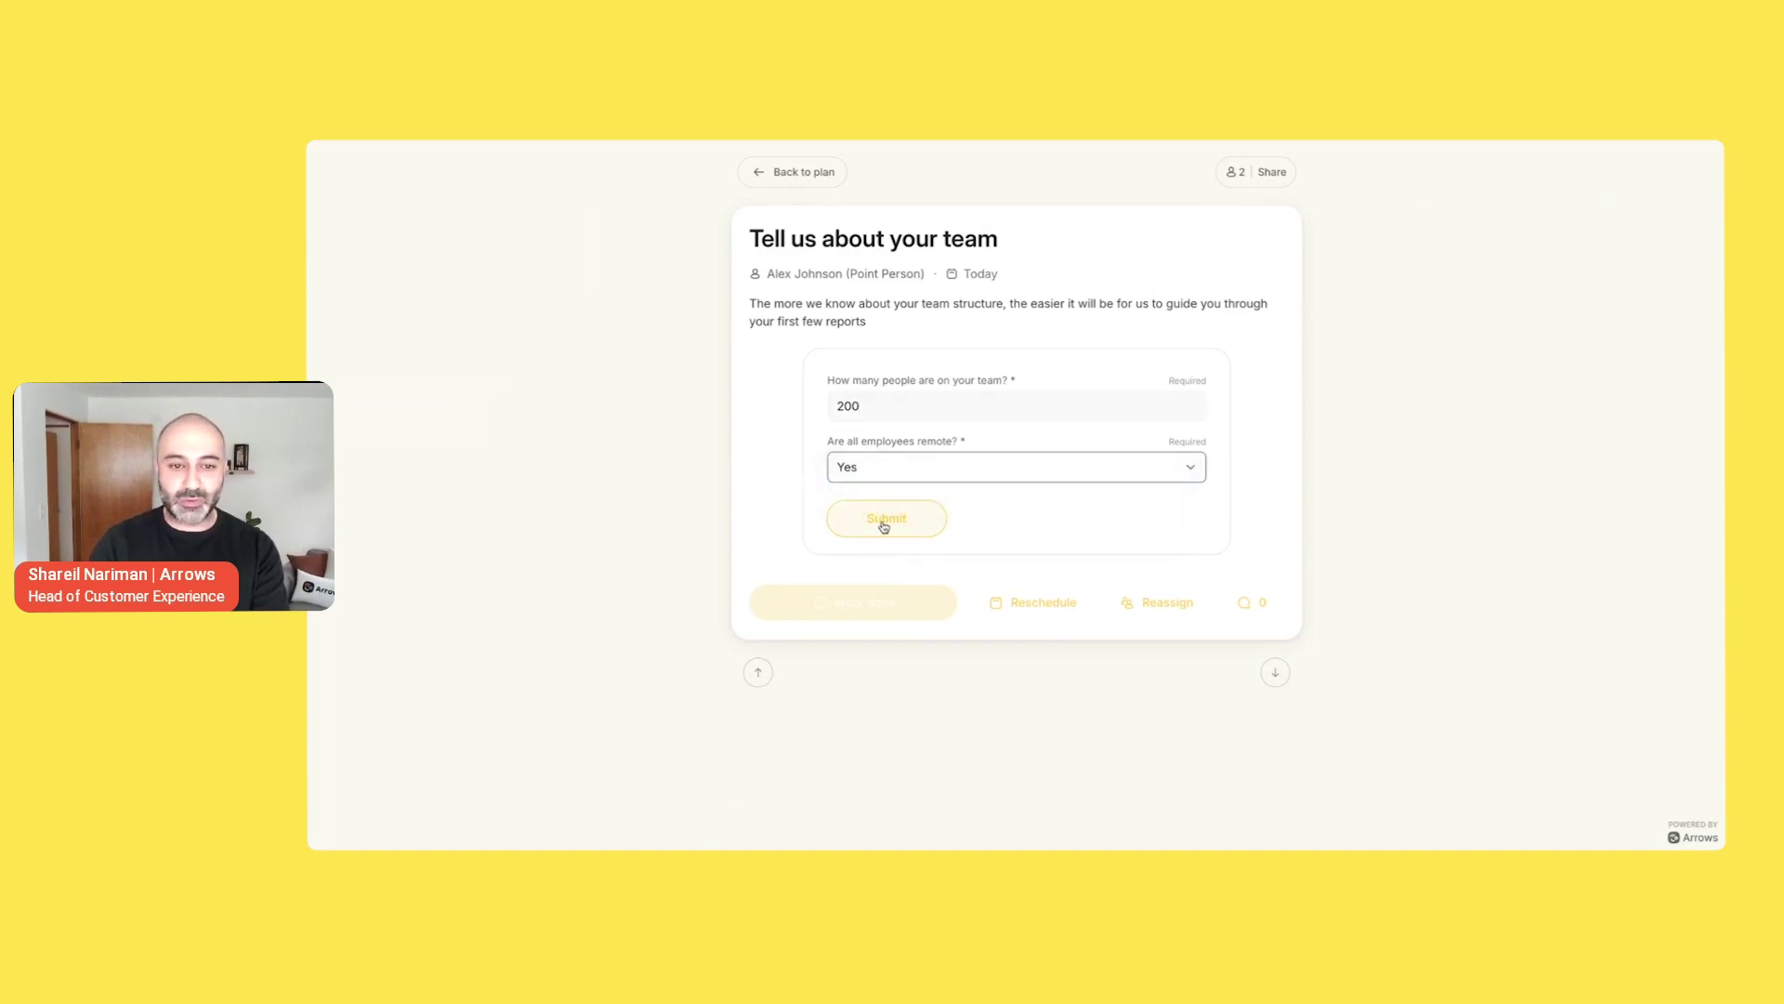
pyautogui.click(886, 519)
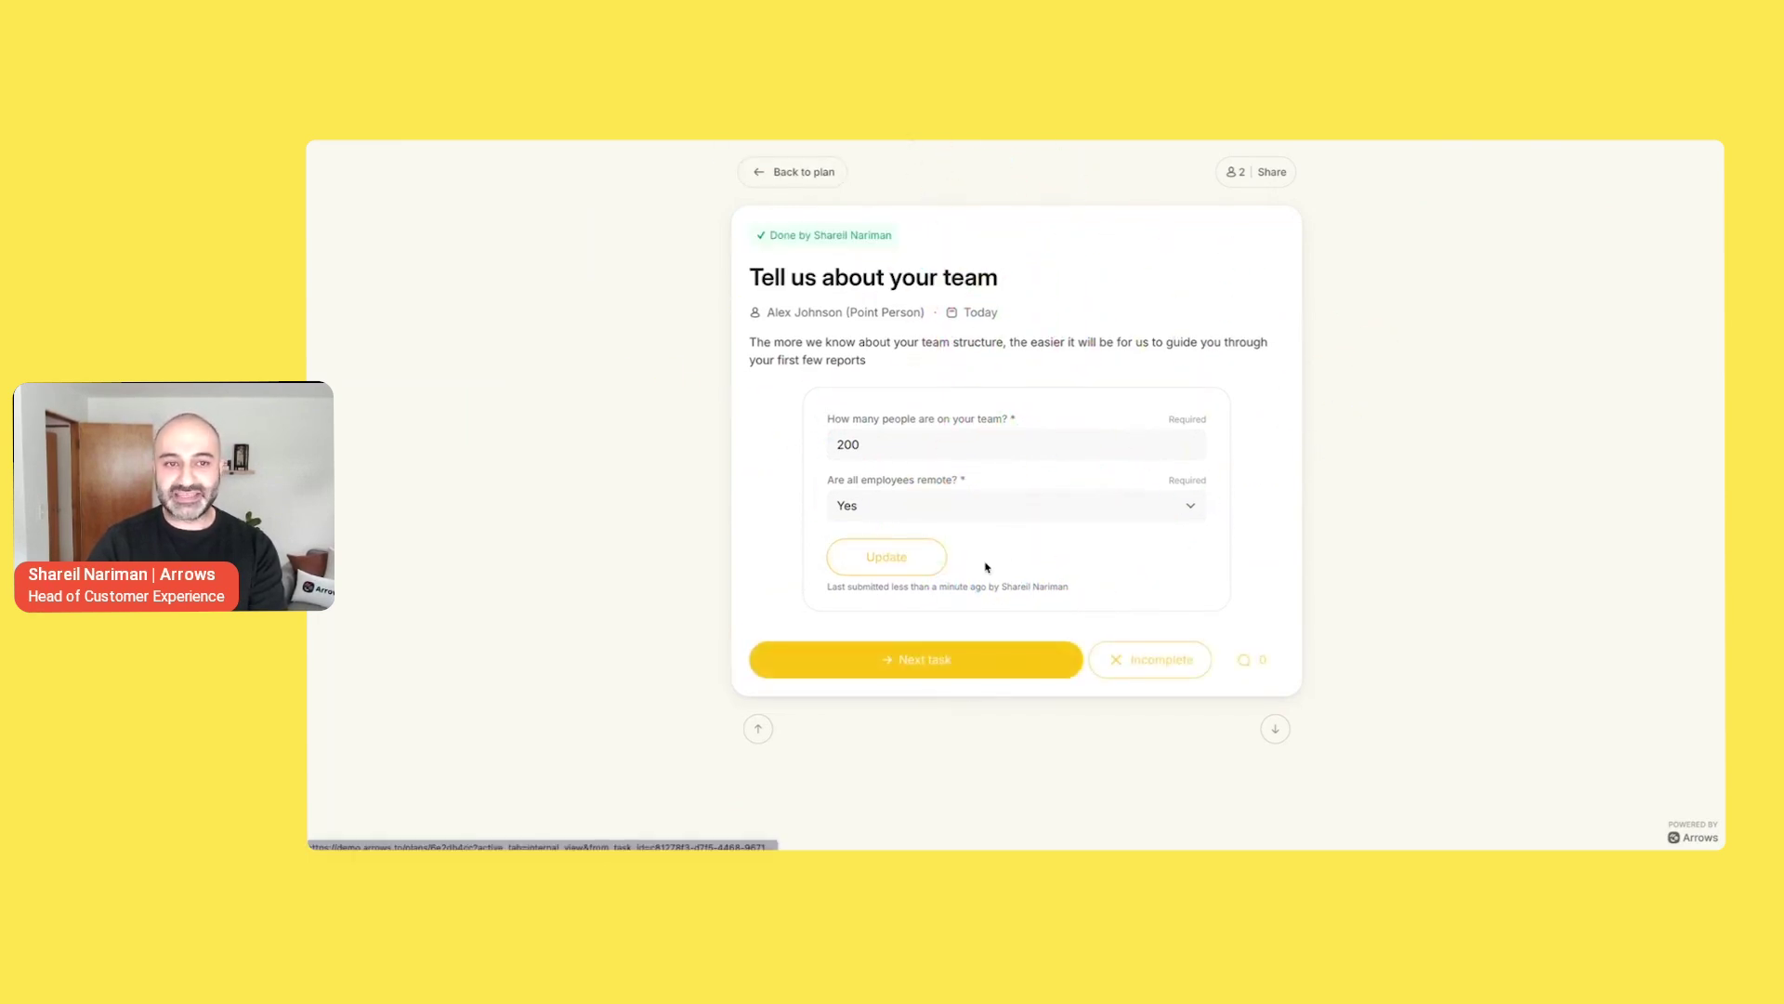
# - Move past the finished task and scroll down the returned onboarding view
pyautogui.click(1032, 664)
pyautogui.scroll(-1, 967, 697)
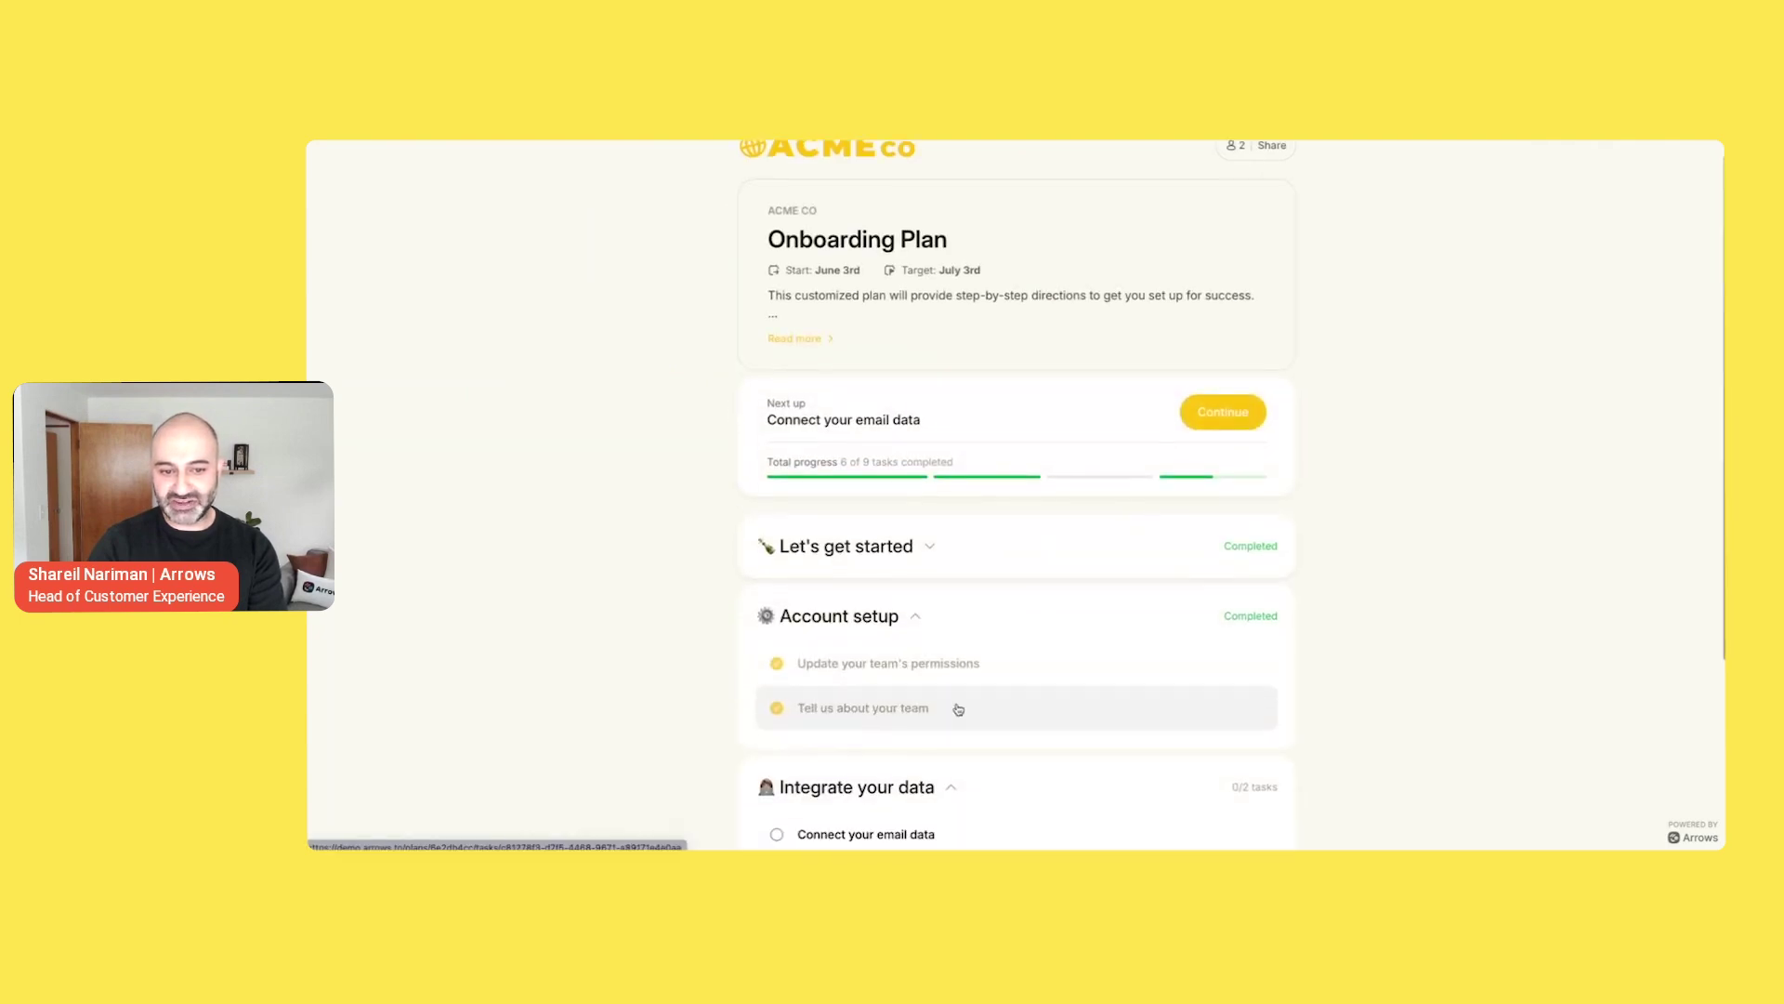
pyautogui.scroll(-2, 925, 730)
# - Collapse the completed Account setup section and reload the HubSpot ticket to pull synced data
pyautogui.click(917, 537)
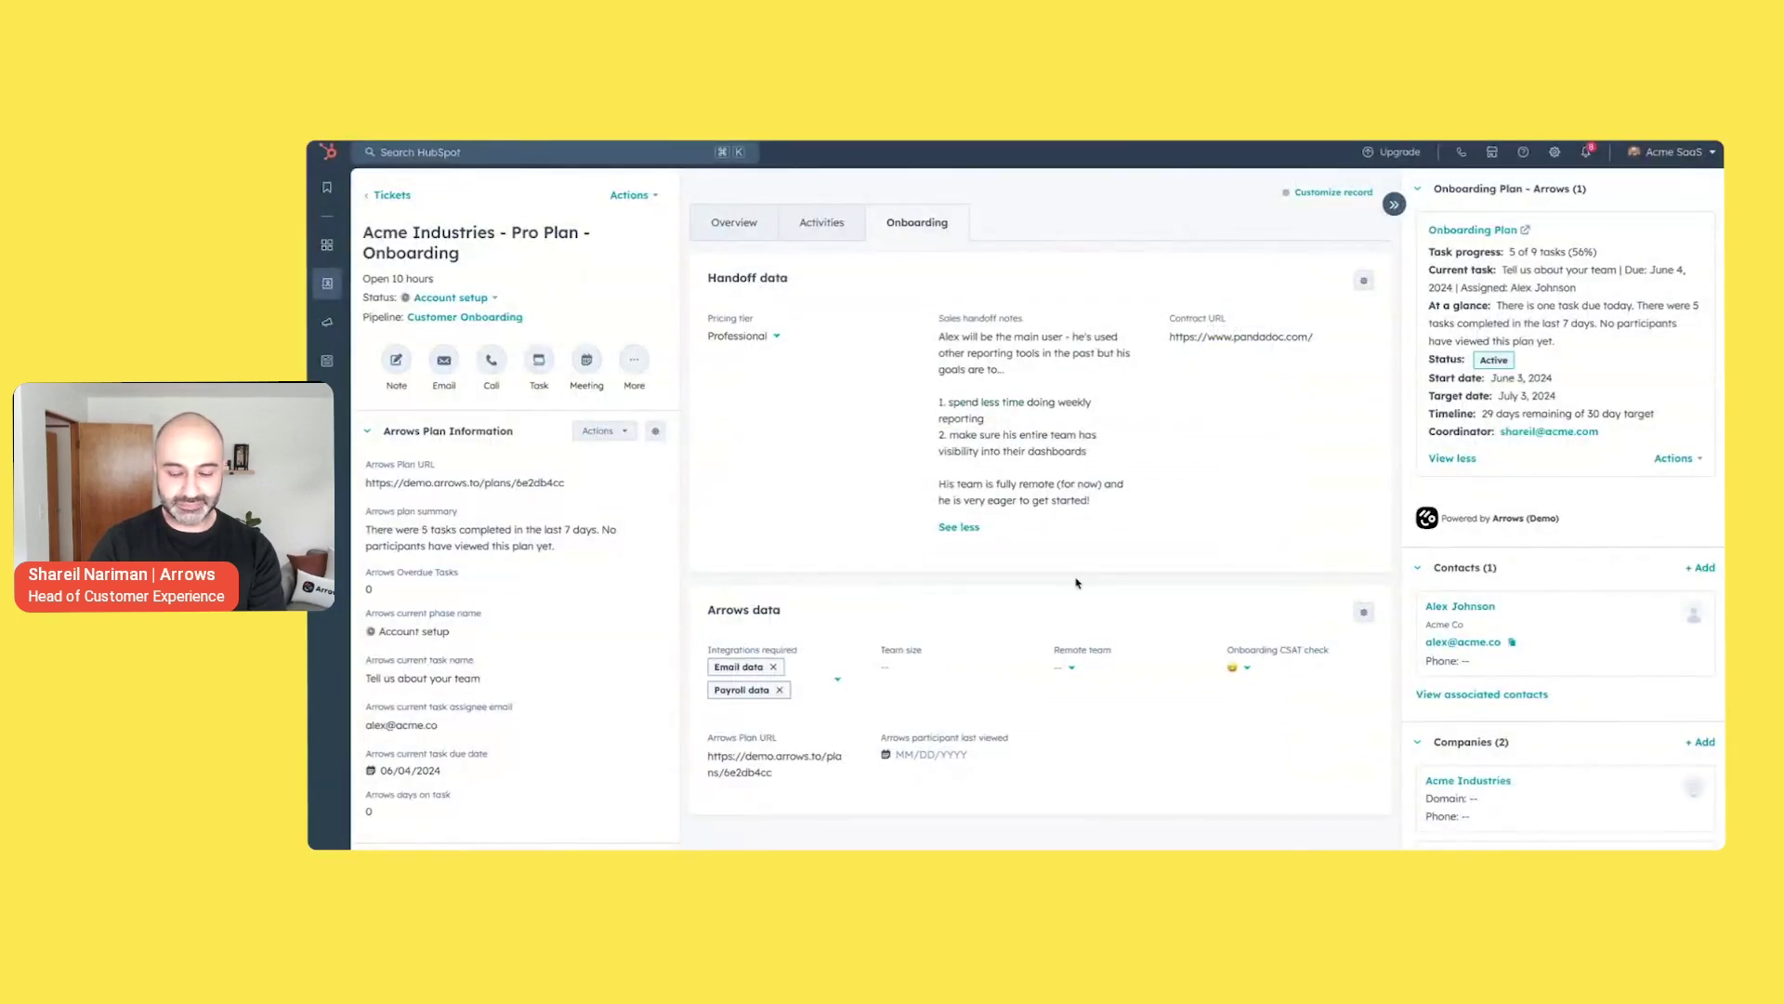
pyautogui.press('super+r')
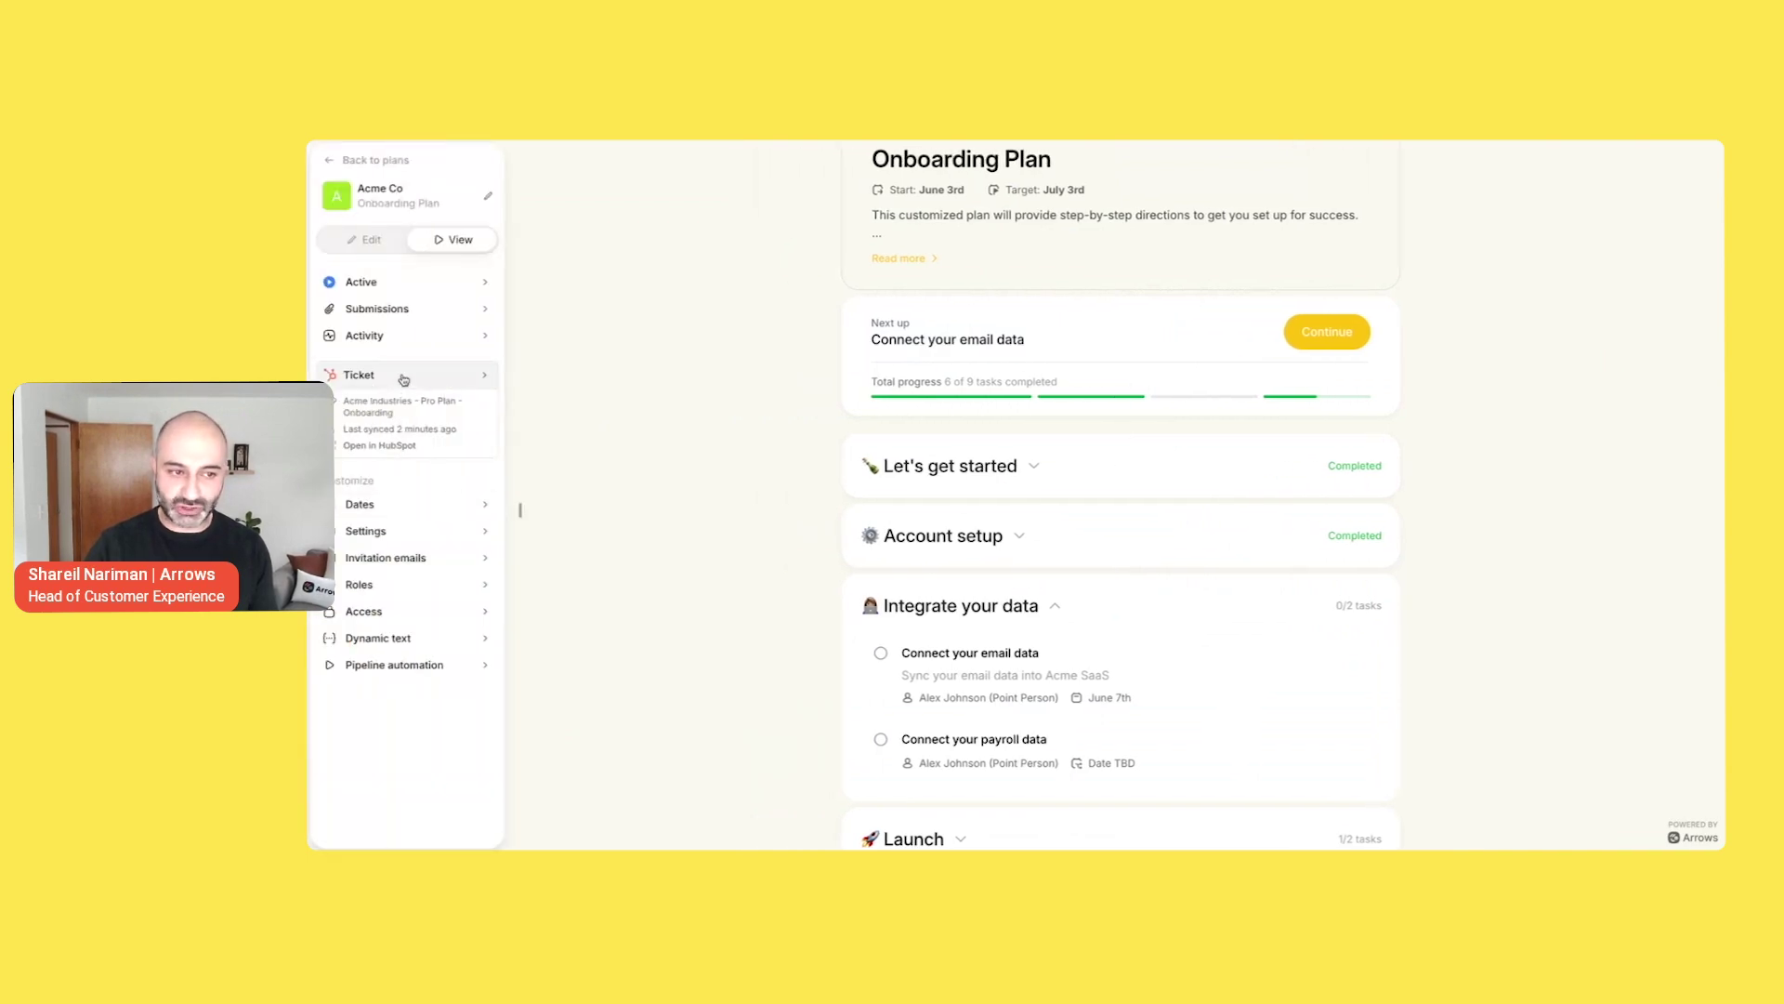
# - Open the plan's linked HubSpot ticket connection and scroll through its synced data points
pyautogui.click(403, 379)
pyautogui.scroll(-3, 552, 559)
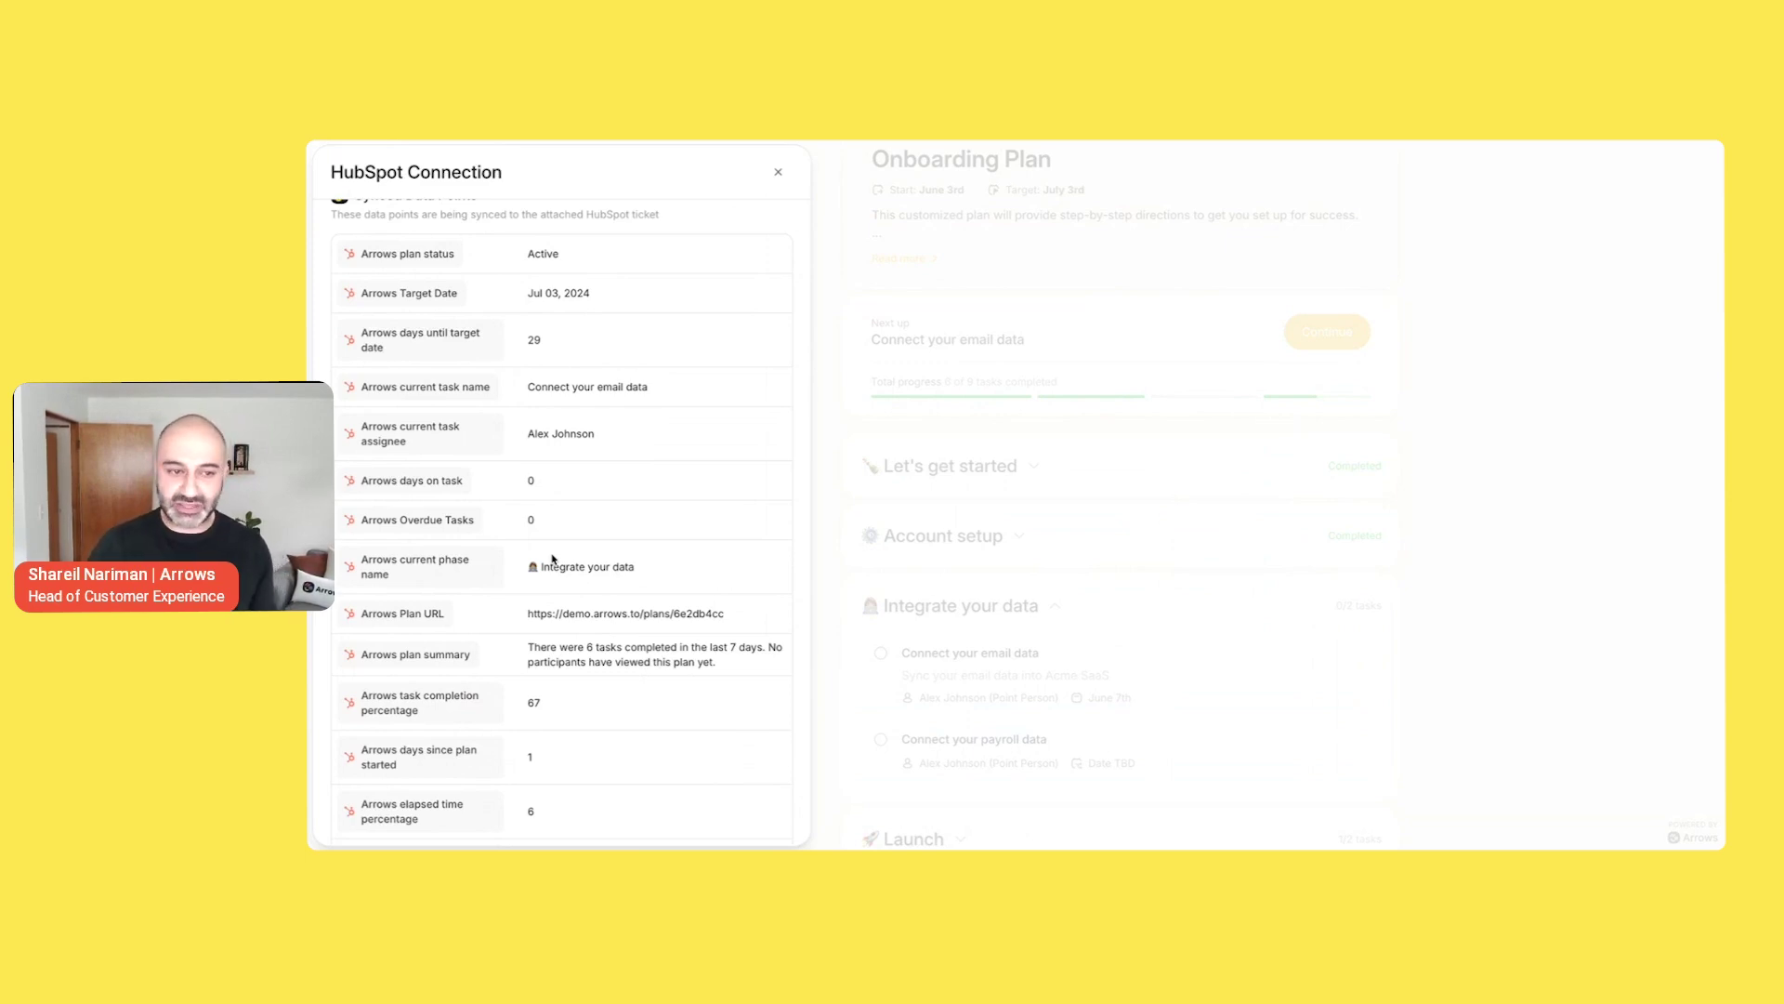
pyautogui.scroll(-1, 552, 559)
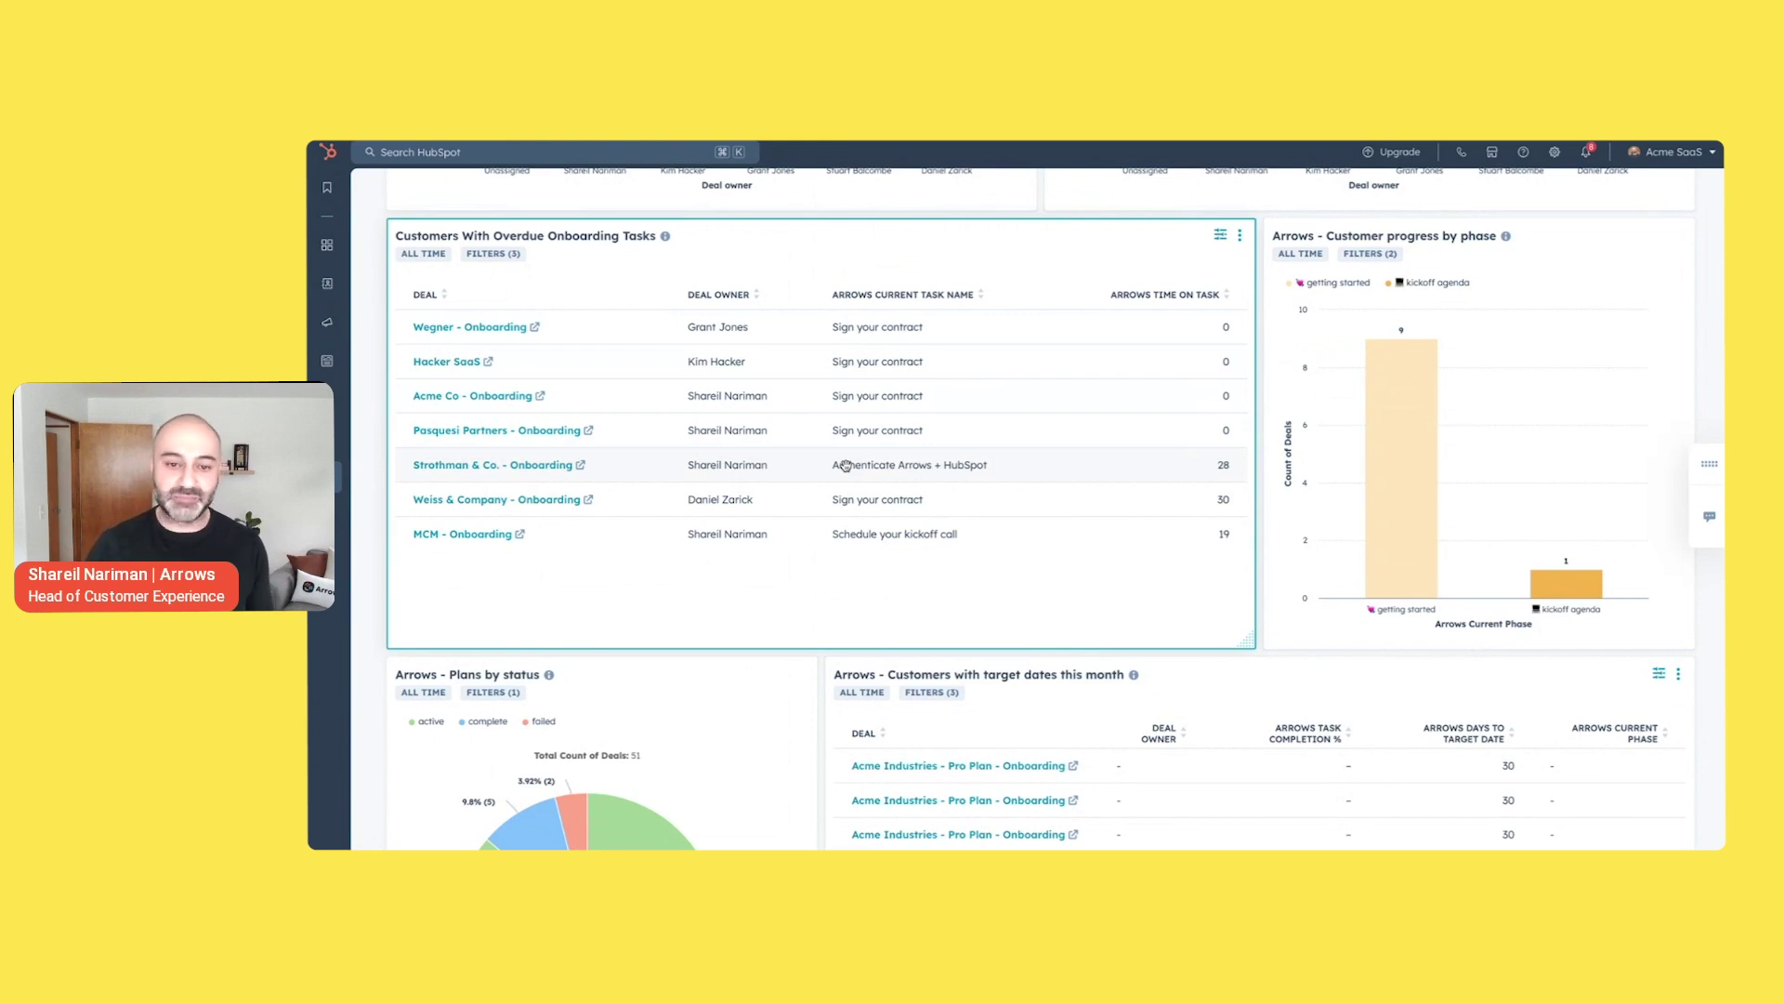
# - Scroll the dashboard down until the 'Arrows - Customers with target dates this month' report is fully visible
pyautogui.scroll(-2, 979, 642)
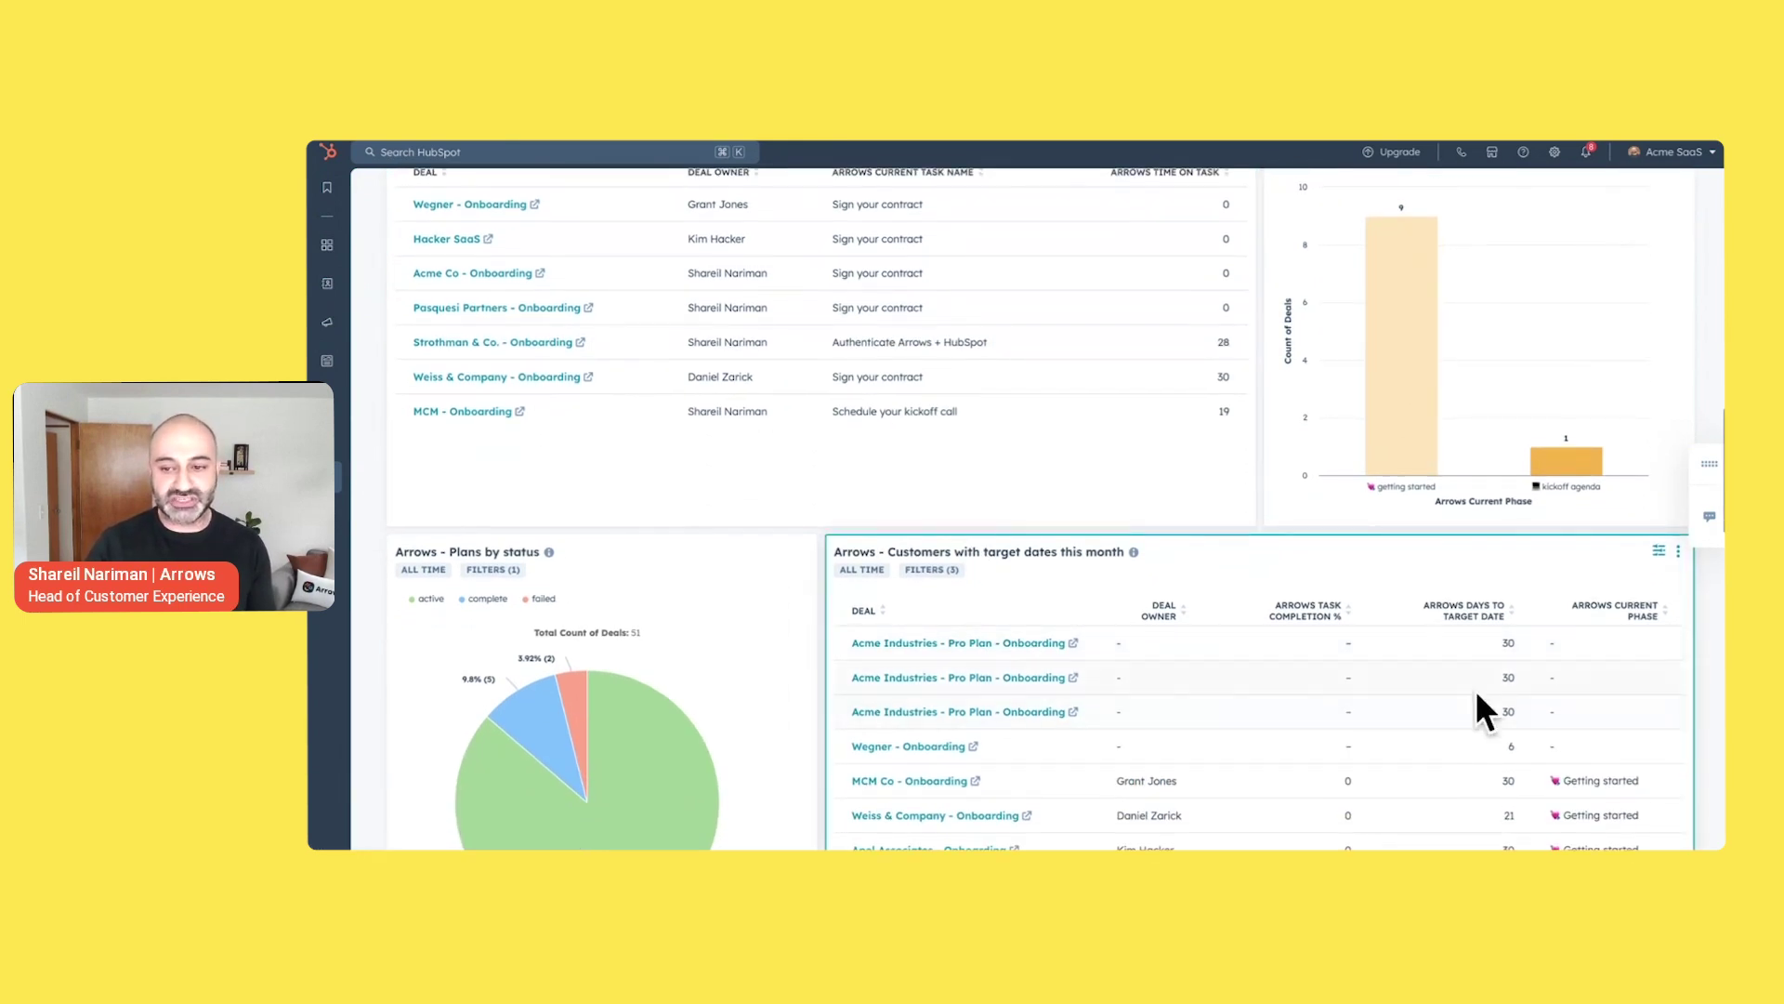
pyautogui.scroll(-1, 1500, 708)
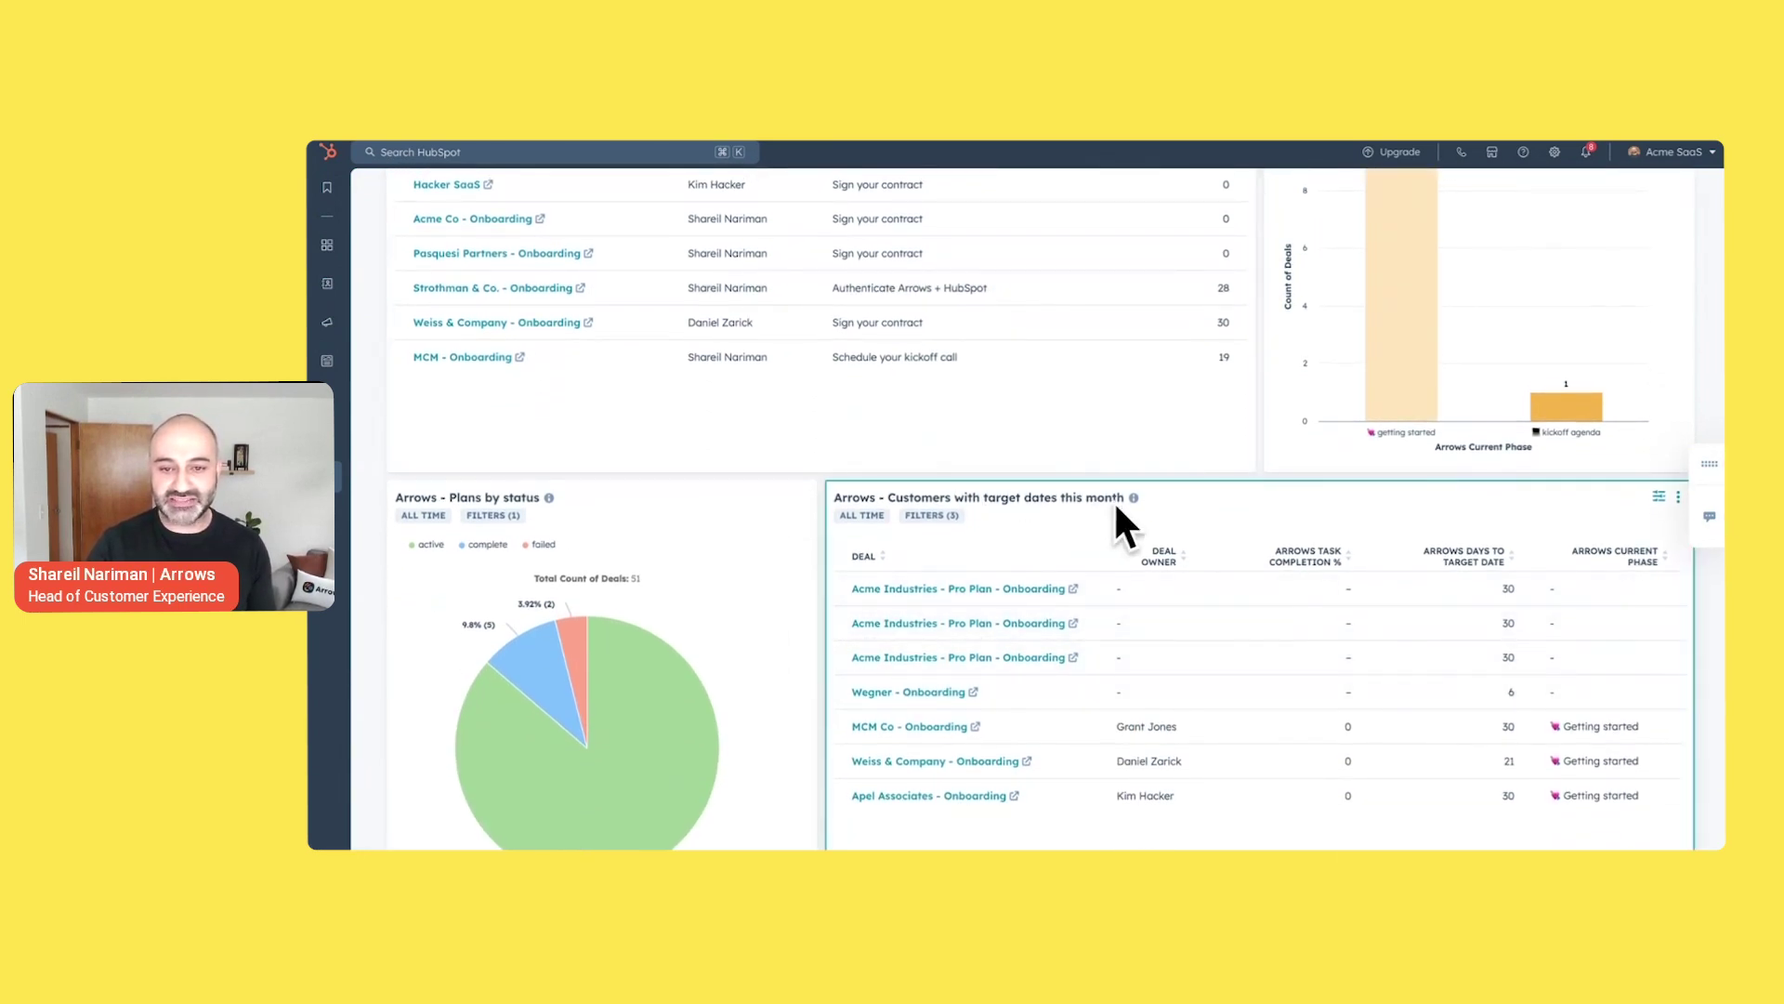
pyautogui.scroll(-1, 1097, 576)
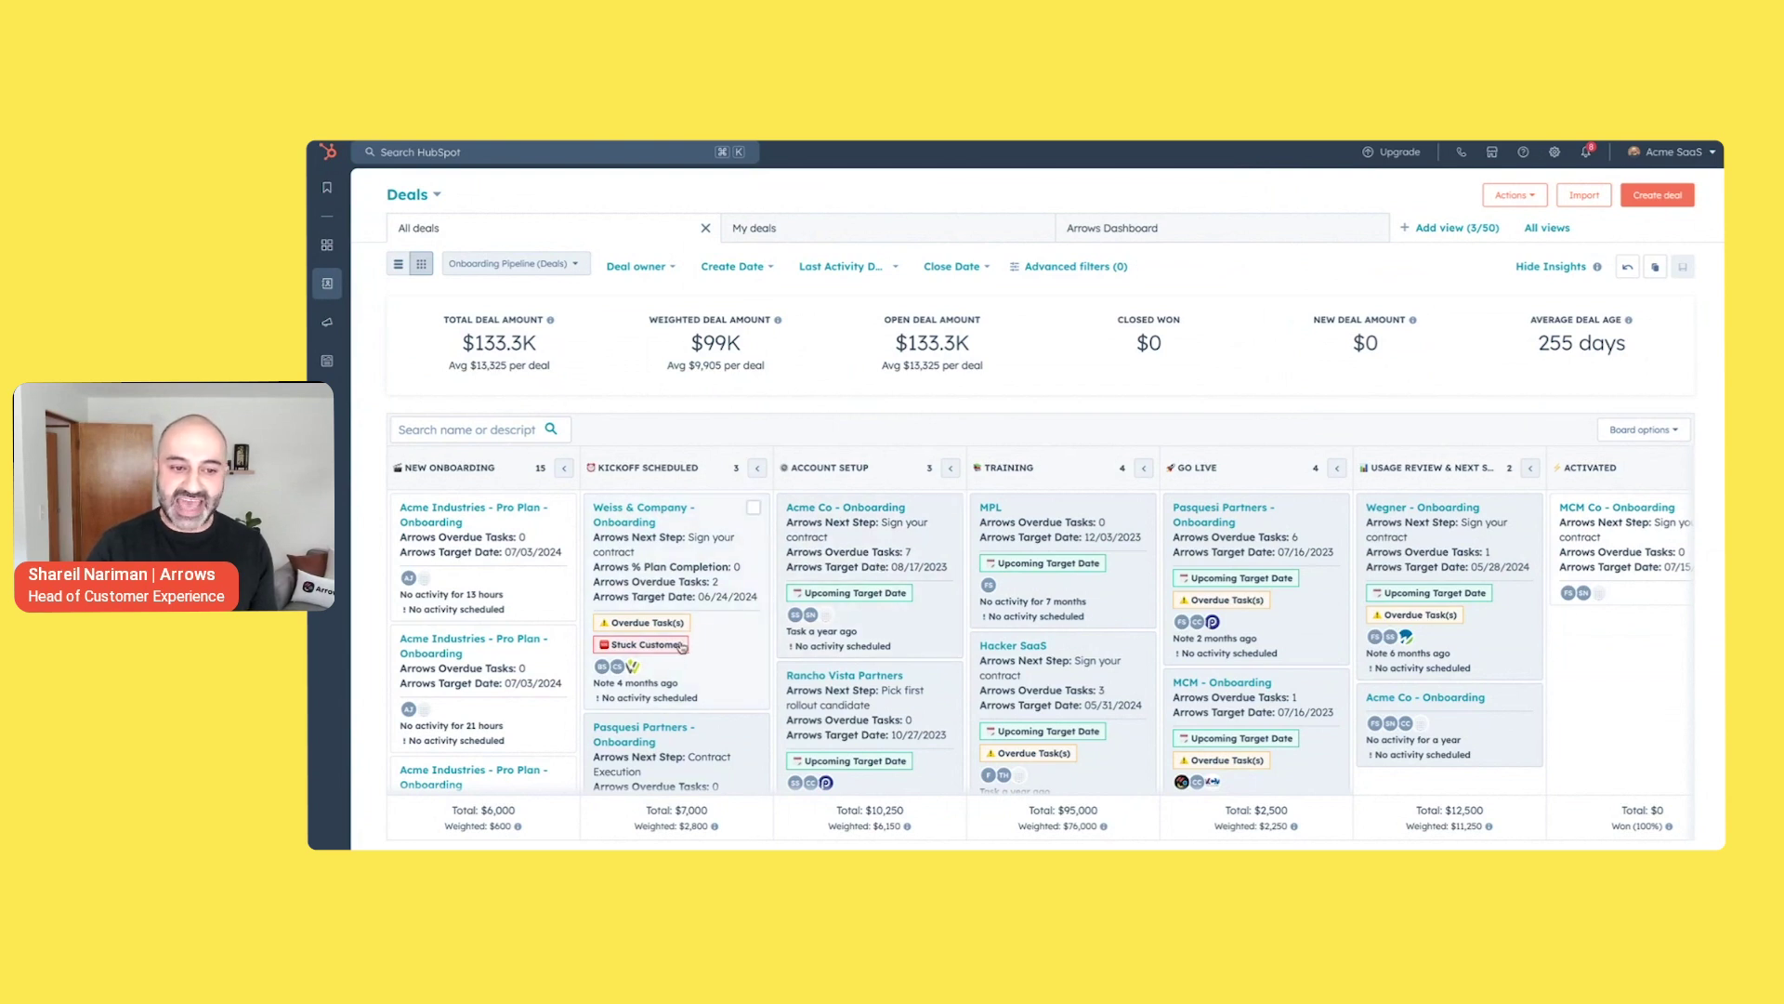
# - Show the Stuck Customer and Upcoming Target Date tag details on the Onboarding Pipeline board cards
pyautogui.moveTo(692, 641)
pyautogui.moveTo(857, 602)
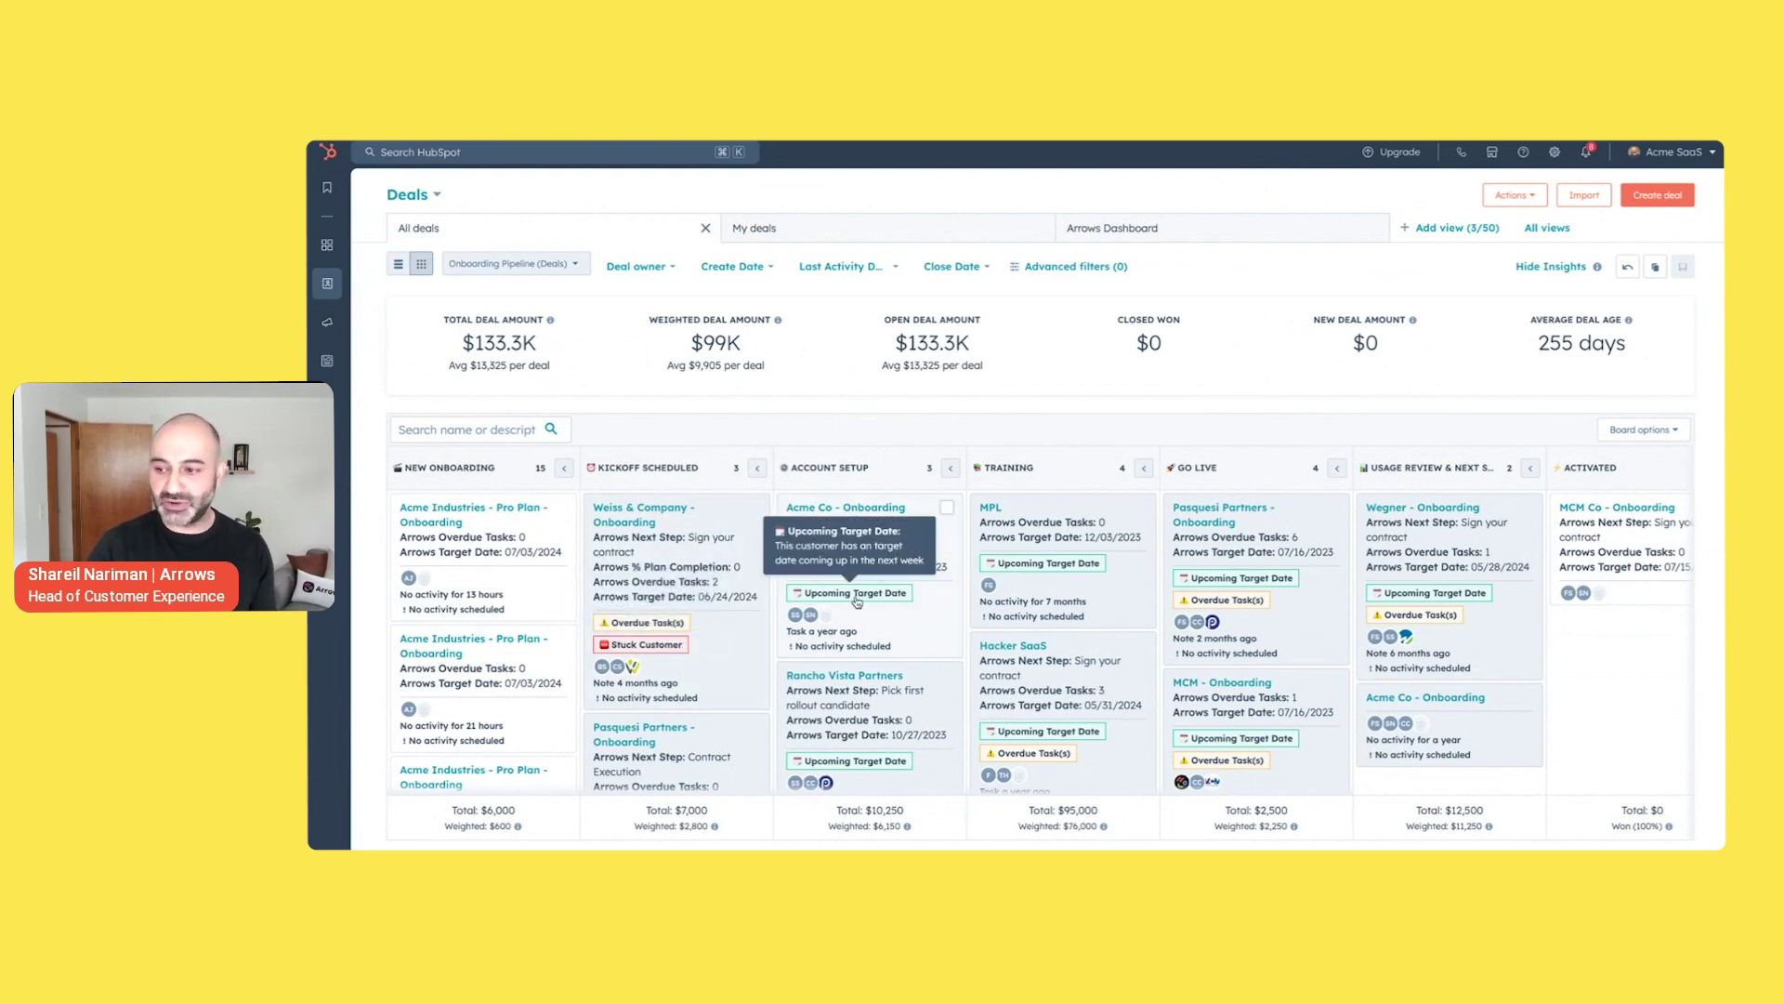